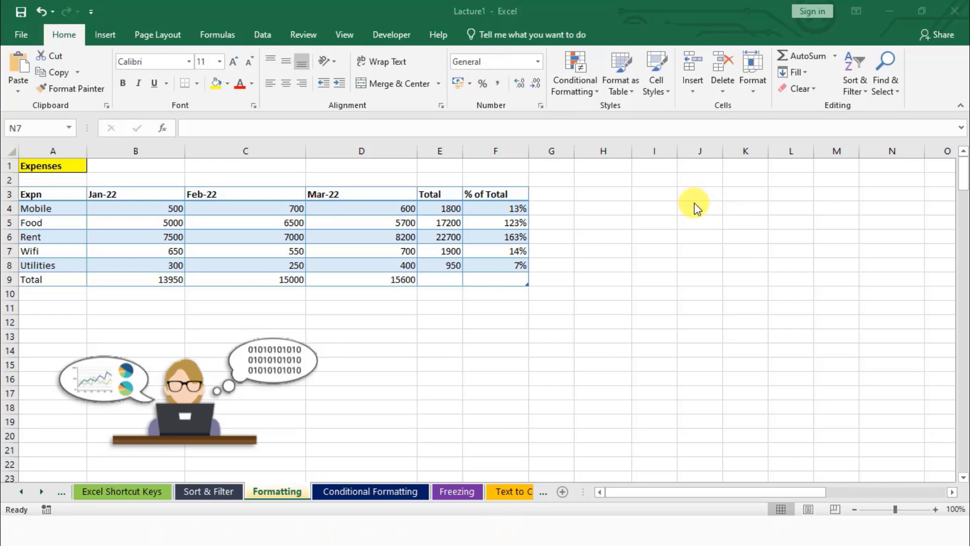
Step: Enter the value 123 in cell J4, outside the expense table
double_click(697, 206)
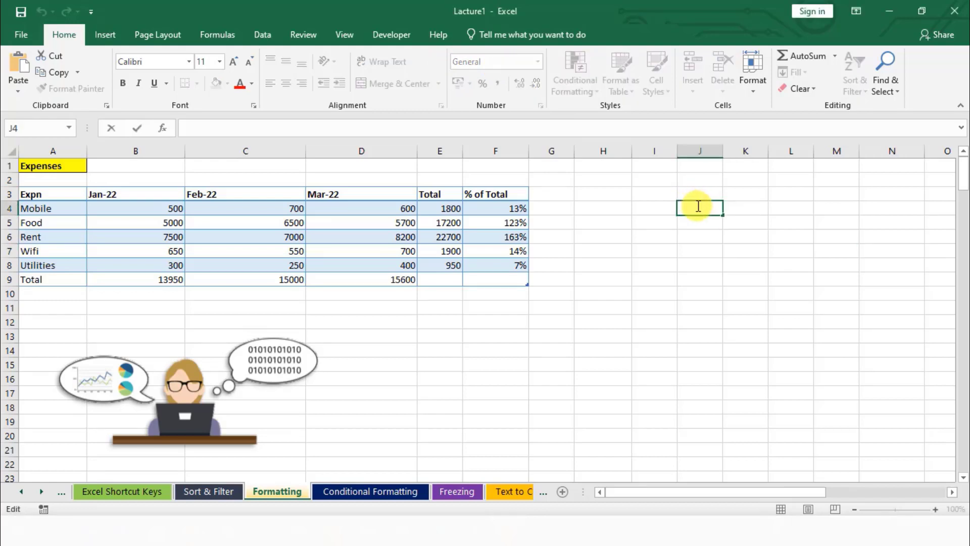
text(123)
click(699, 282)
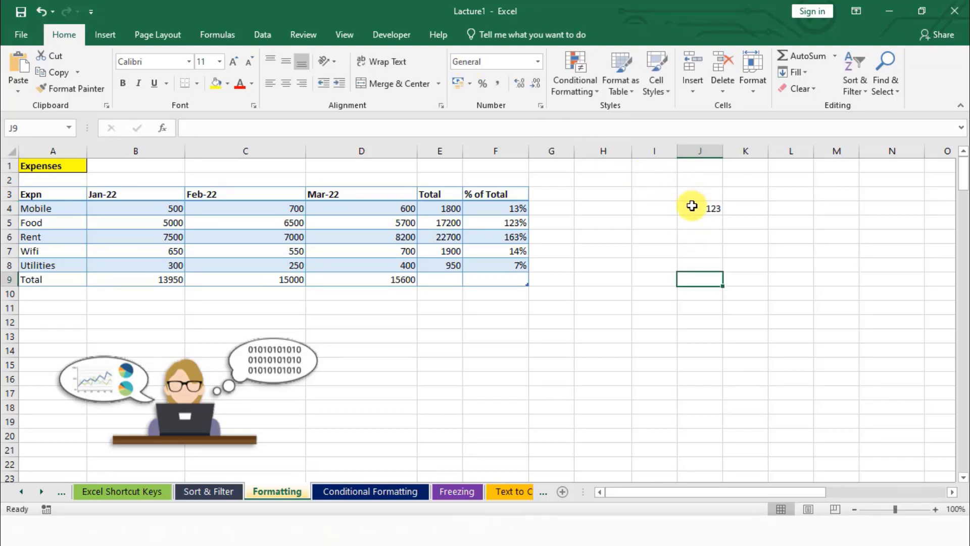
Step: Review the number formats available for cell J4 without applying any of them
click(692, 206)
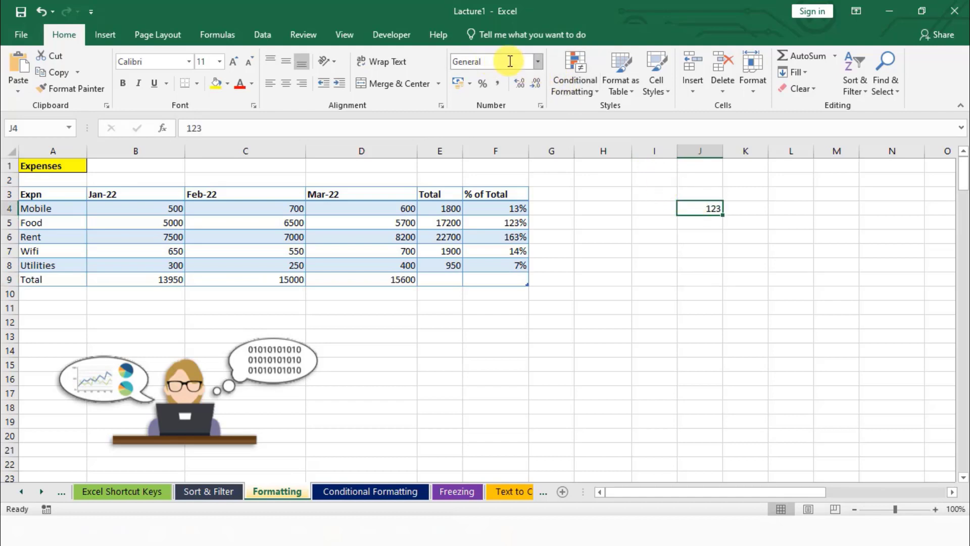
click(538, 61)
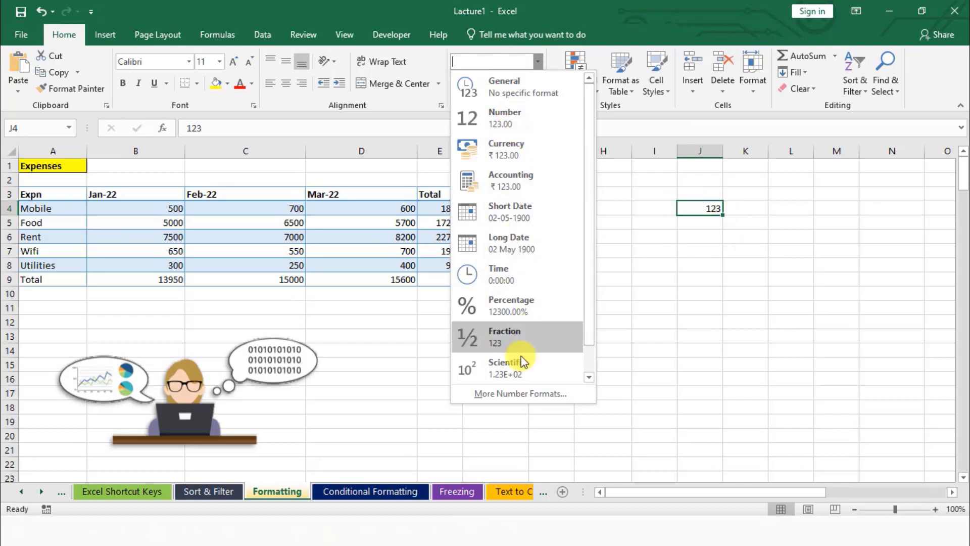
scroll(539, 303, down, 1)
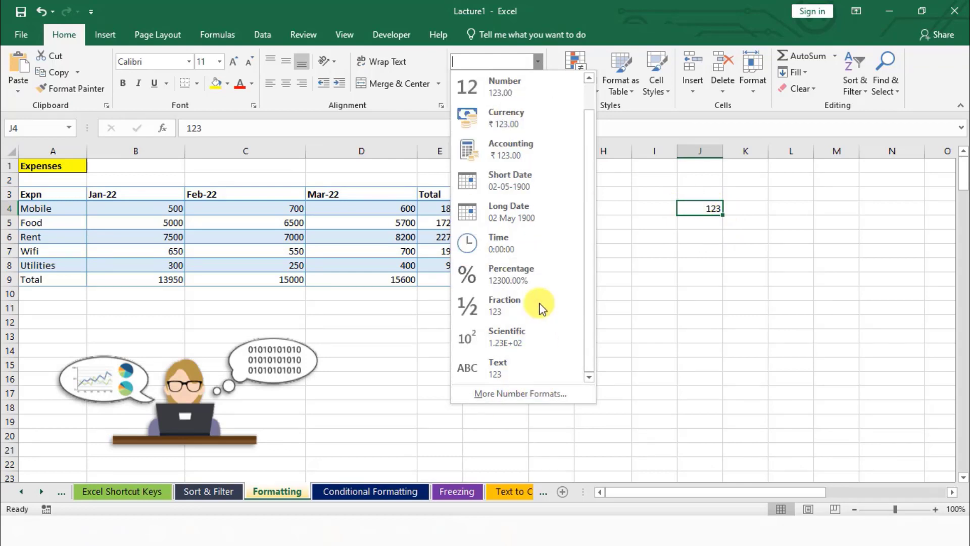
scroll(539, 303, up, 1)
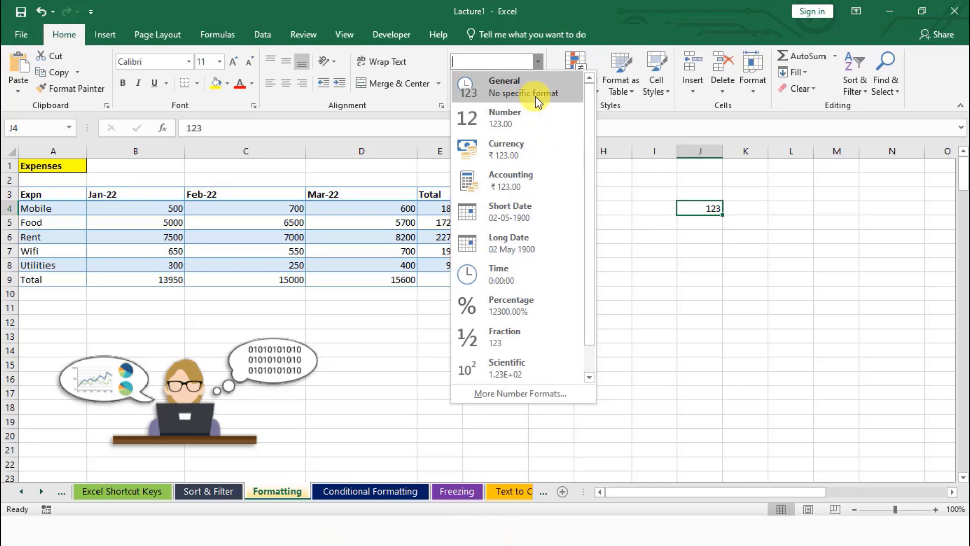
click(635, 242)
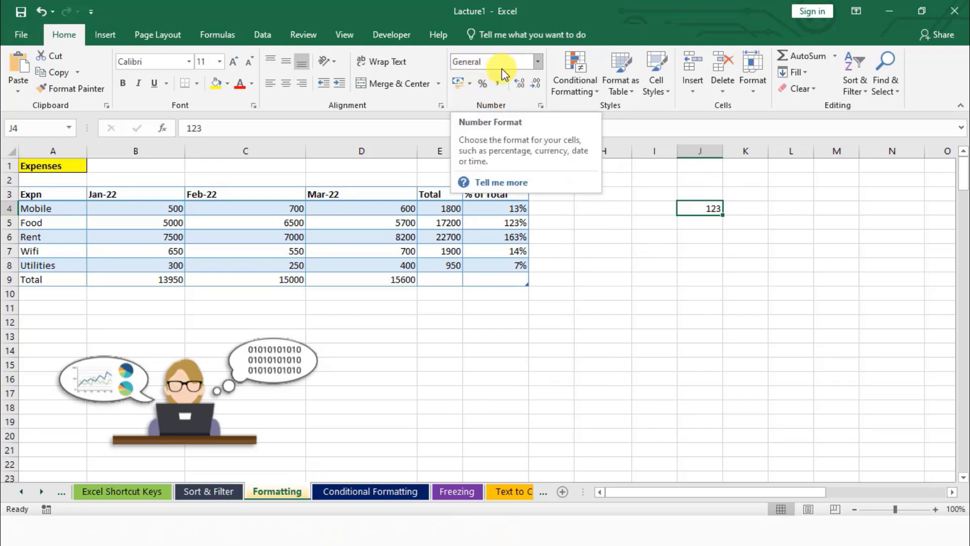
Step: Apply the Number format to cell J4 and widen column J slightly
click(538, 61)
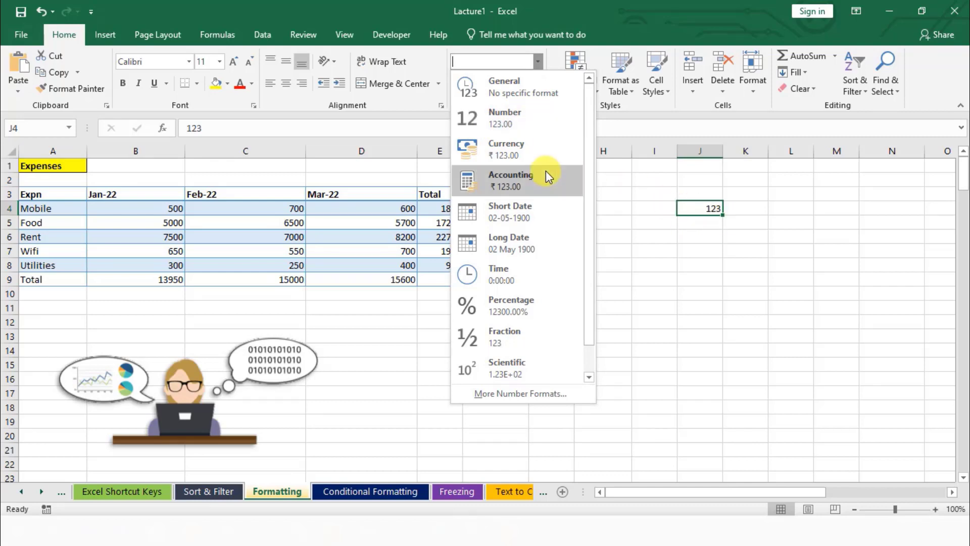
click(520, 116)
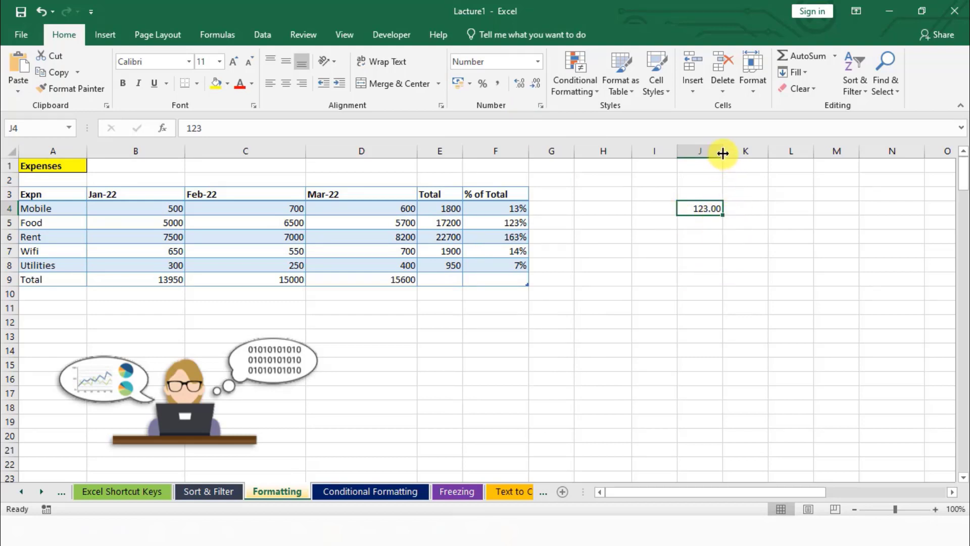
drag(721, 151, 745, 151)
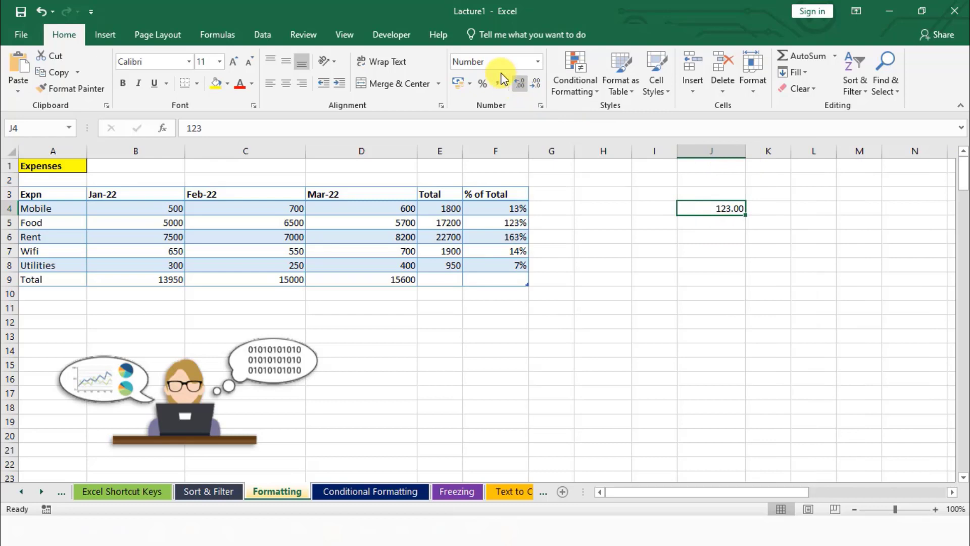
Step: Format cell J4 as Currency and switch it to the English (United States) dollar accounting format
click(537, 61)
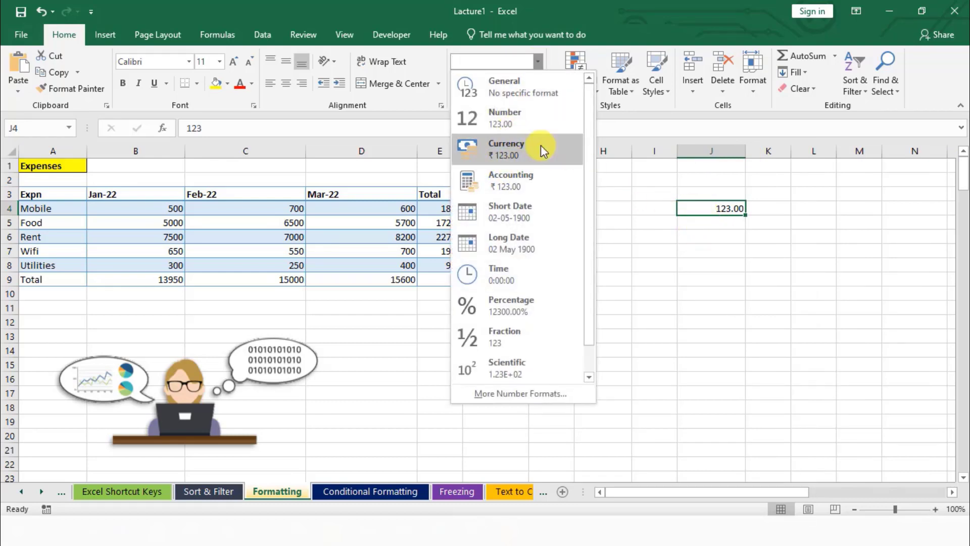
click(502, 157)
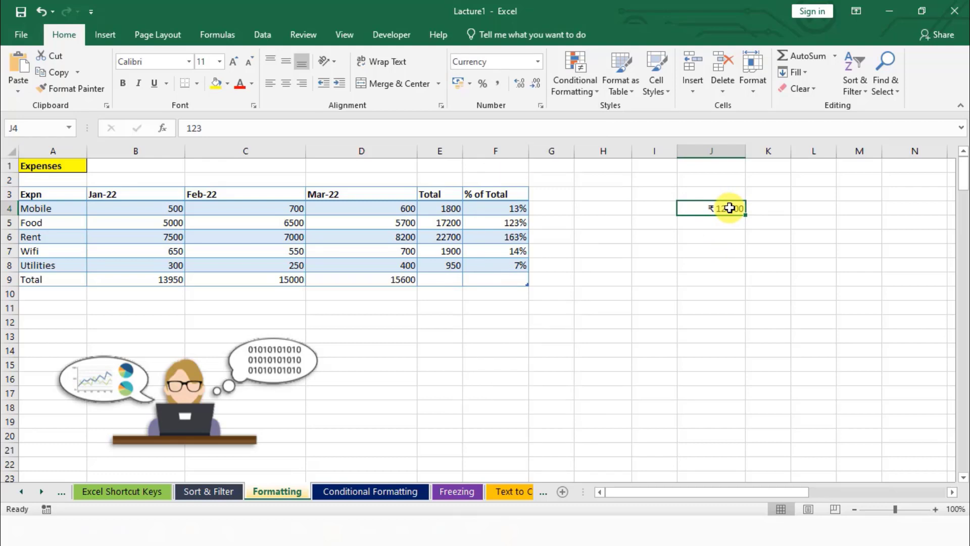
click(469, 84)
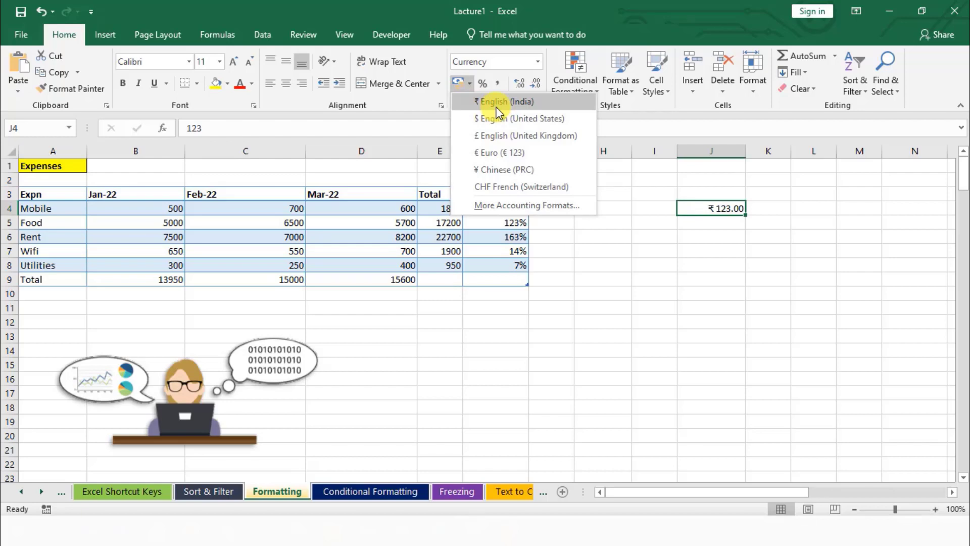
click(501, 119)
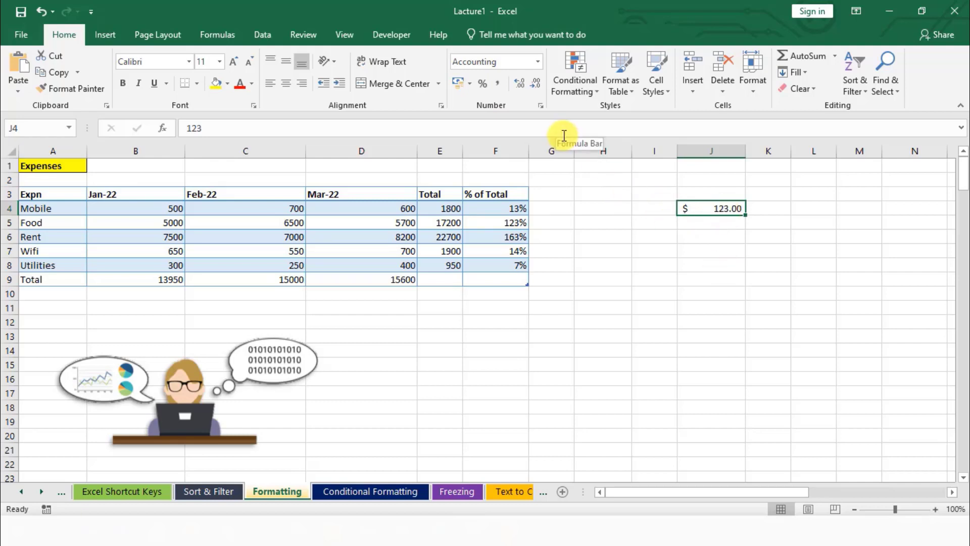
Step: Apply the standard Accounting format with the rupee symbol to cell J4
click(541, 61)
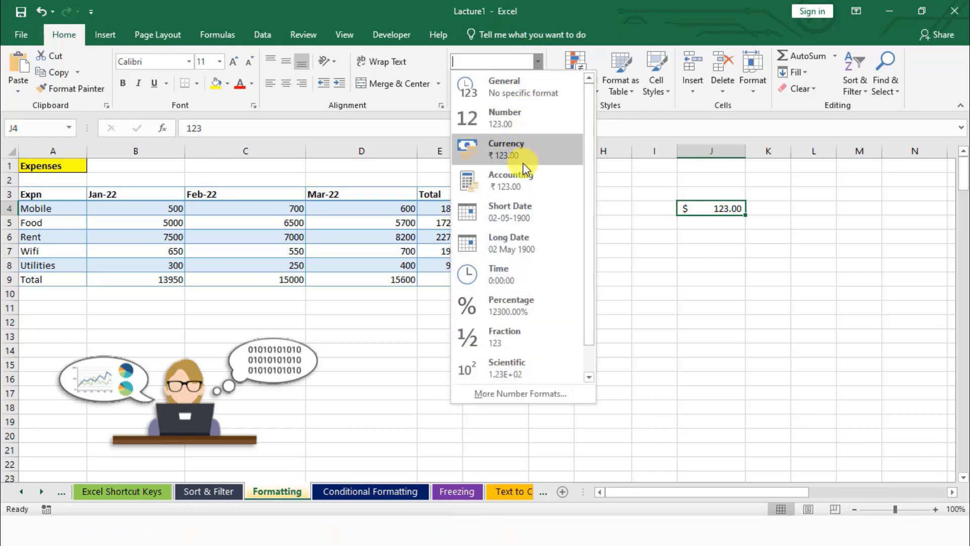
click(523, 180)
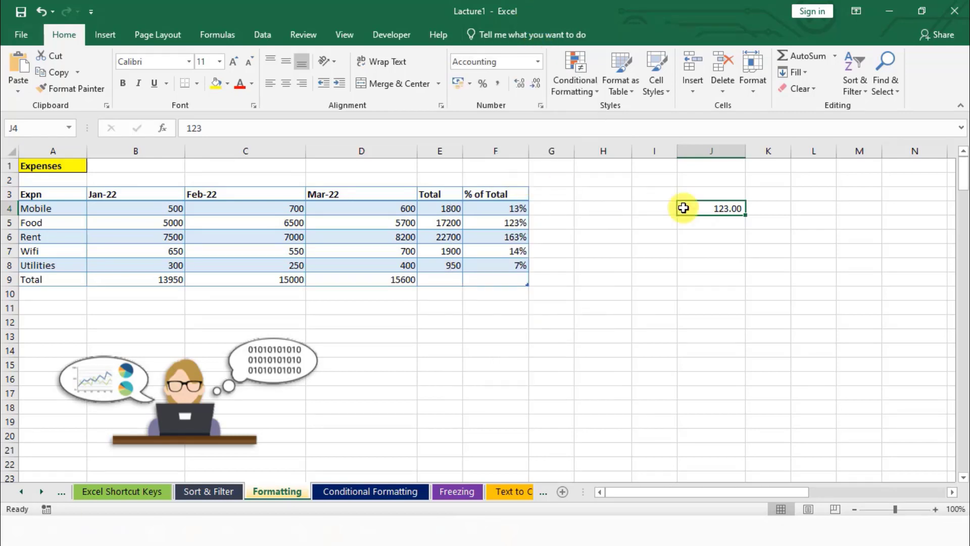
click(539, 58)
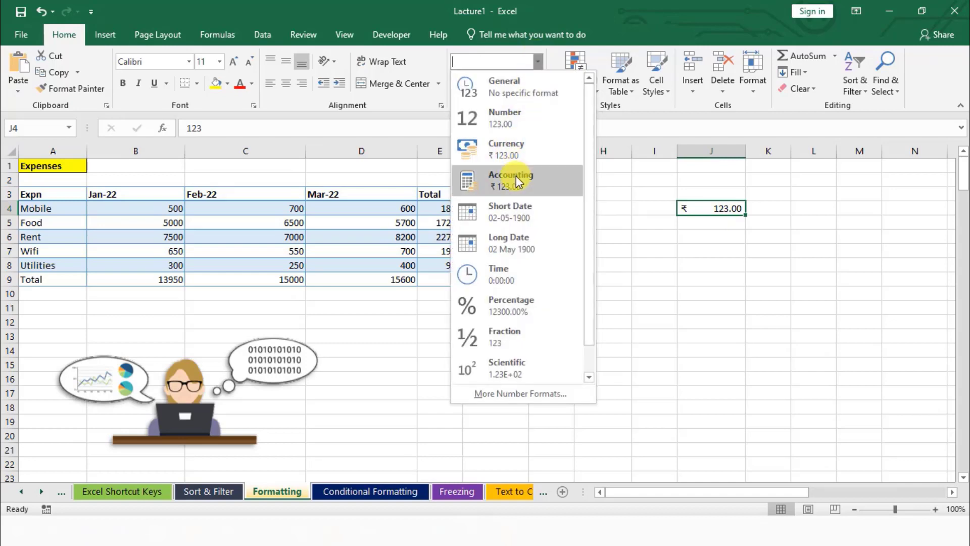
click(689, 234)
Step: Enter the date 24/05/2022 in cell J6
click(689, 234)
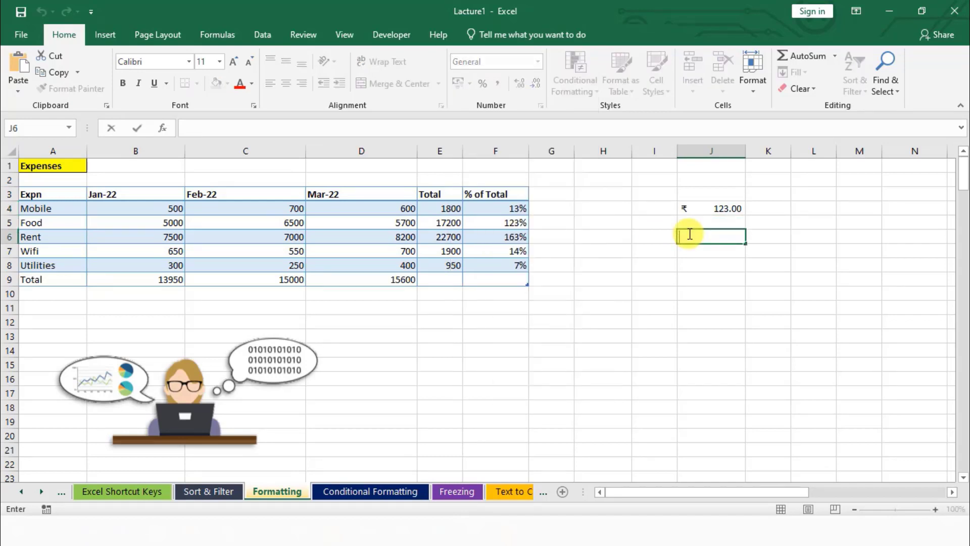
text(24)
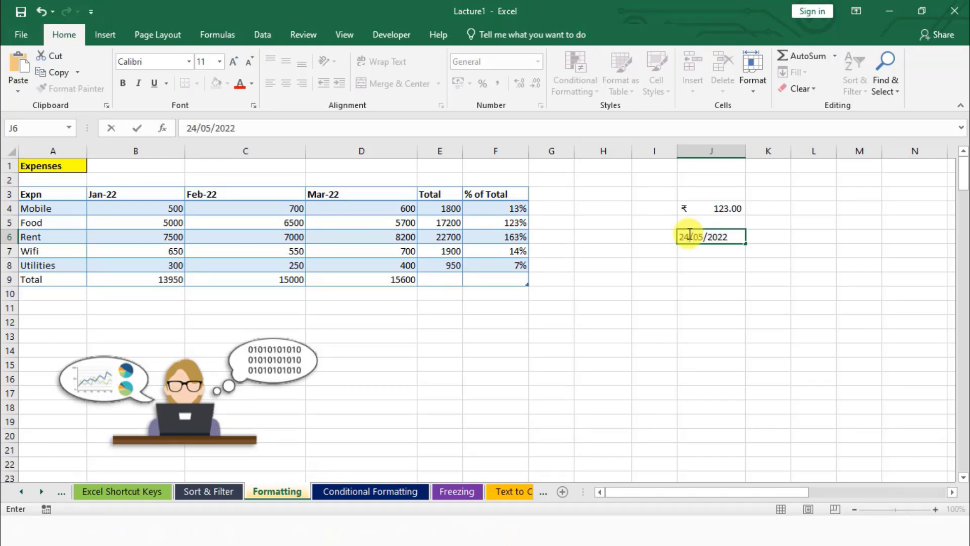
text(/05/2022)
key(Return)
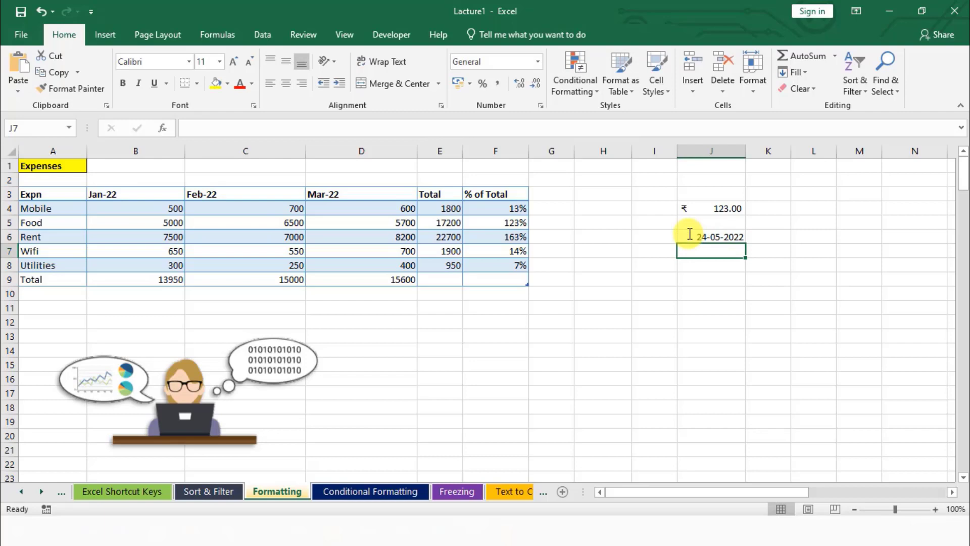
Step: Try the Short Date format and the Long Date format on the date in cell J6
click(730, 234)
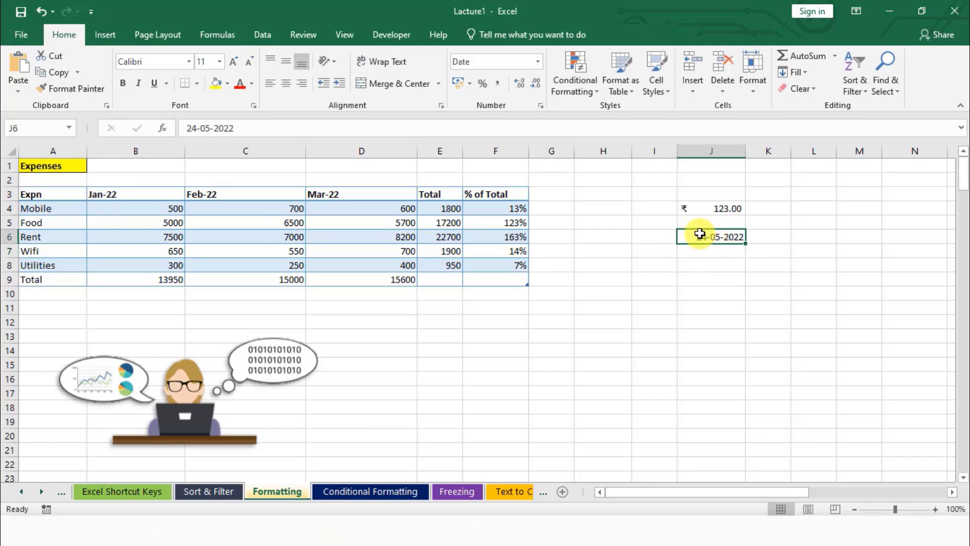
click(538, 63)
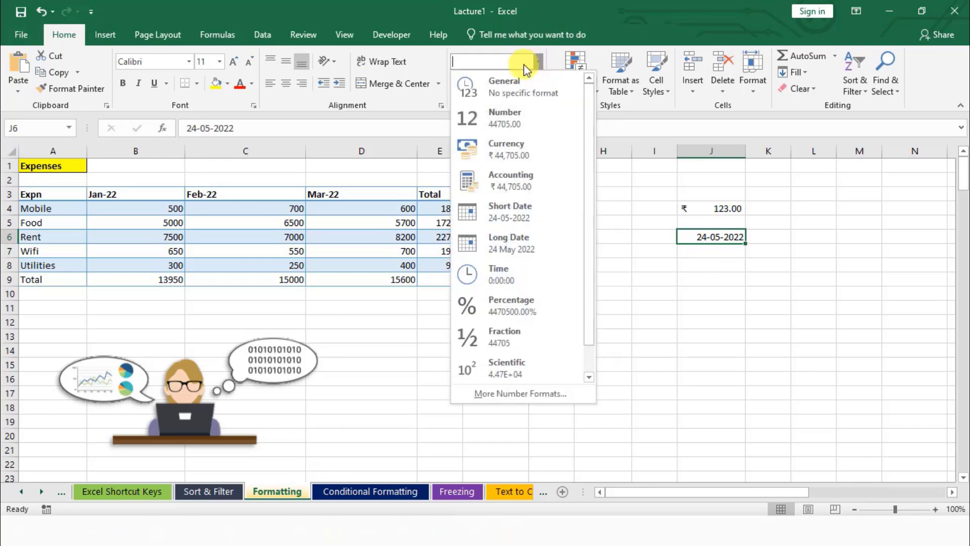
click(509, 217)
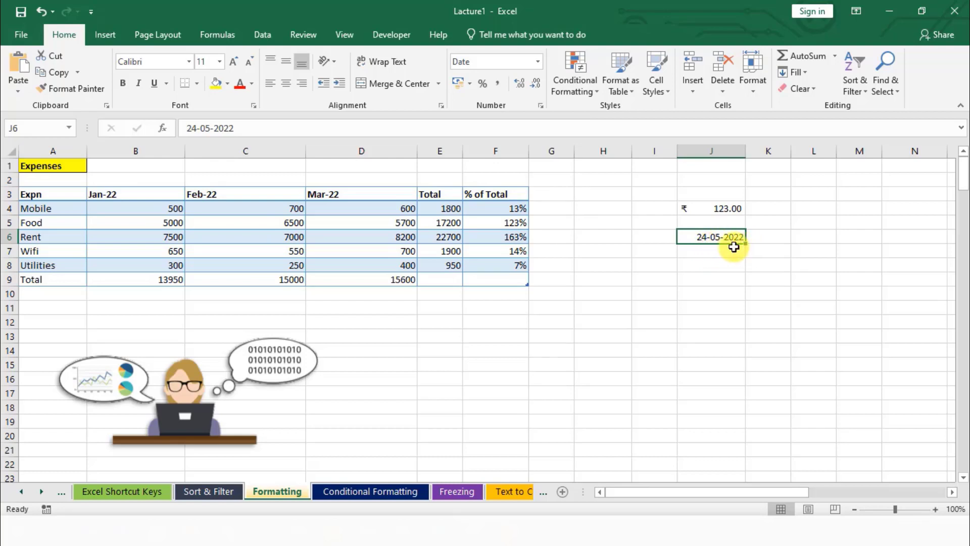
click(537, 62)
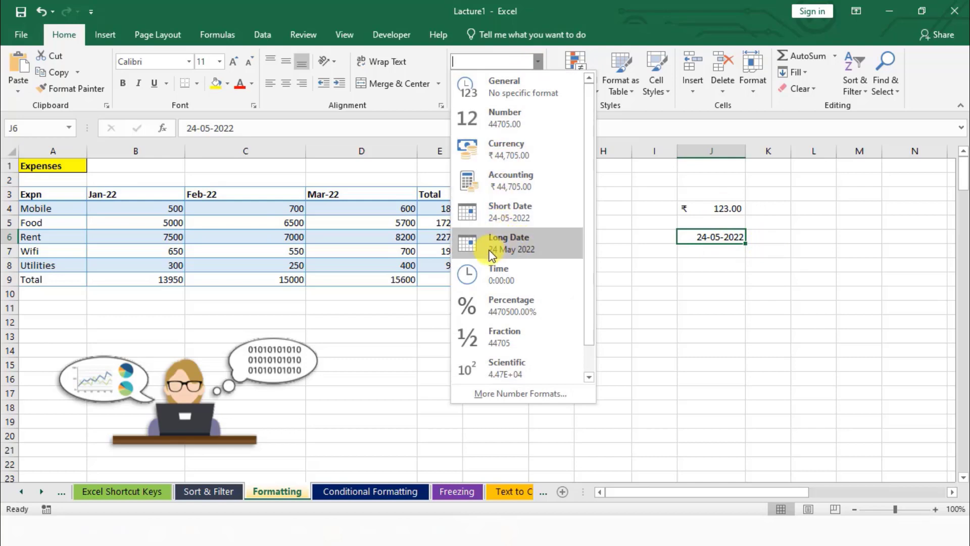
click(525, 247)
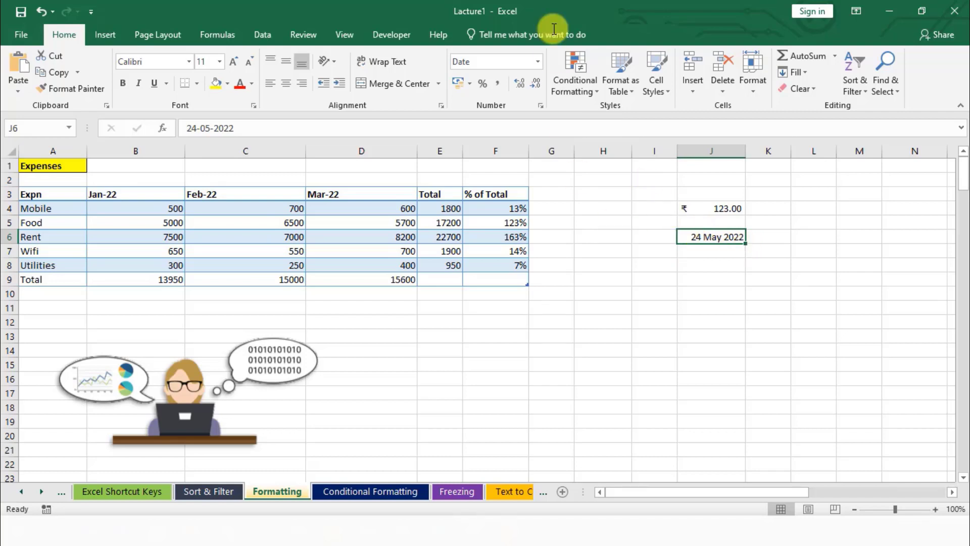
Step: Format cell J6 as Time and inspect the date and time parts of its underlying value
click(538, 61)
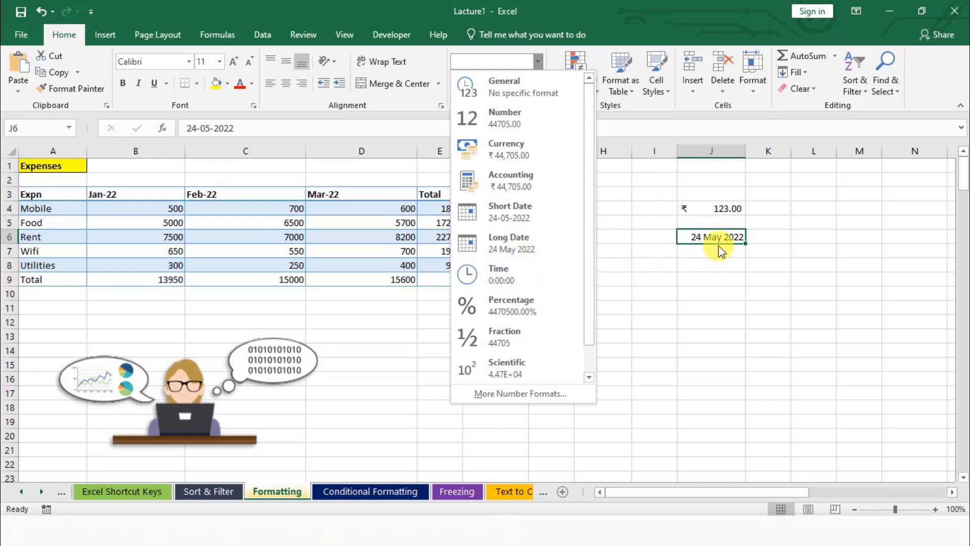
click(511, 283)
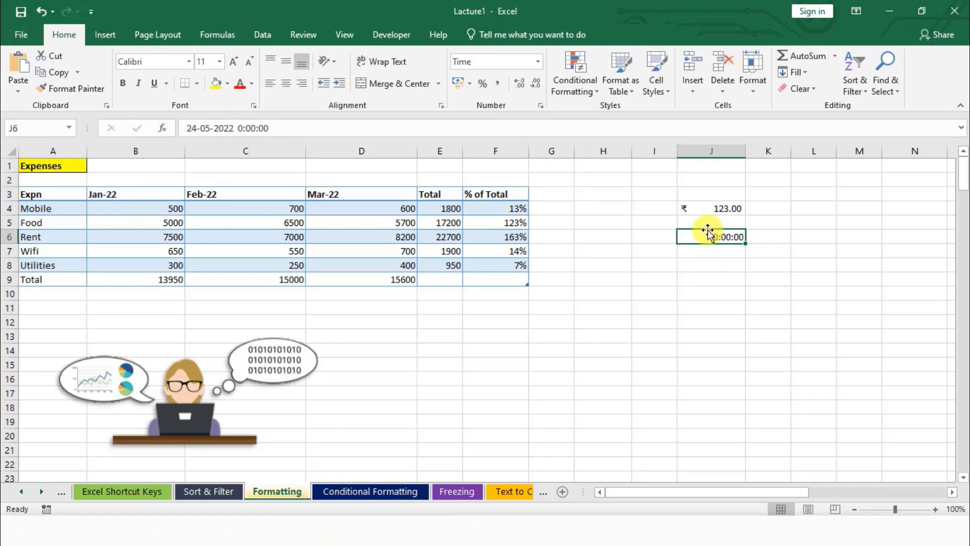
click(277, 129)
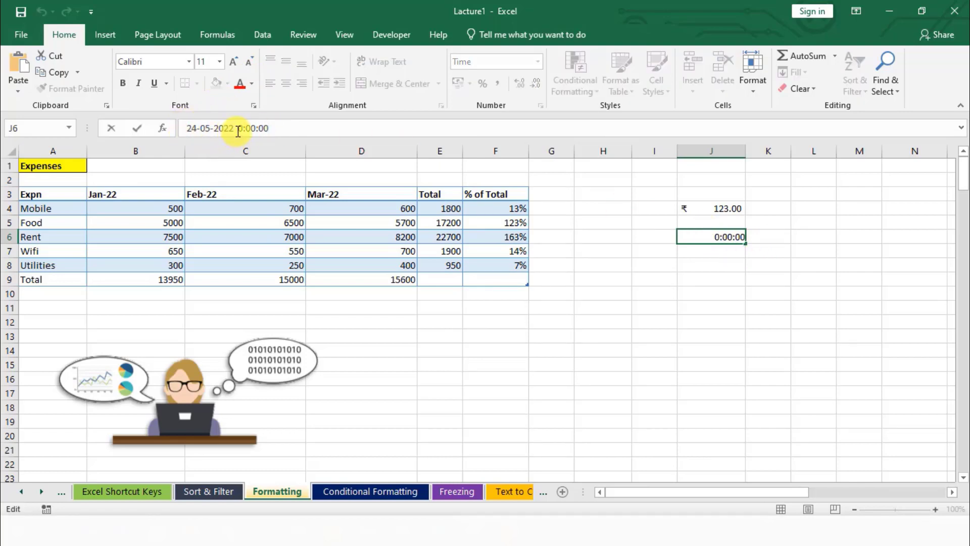
double_click(193, 128)
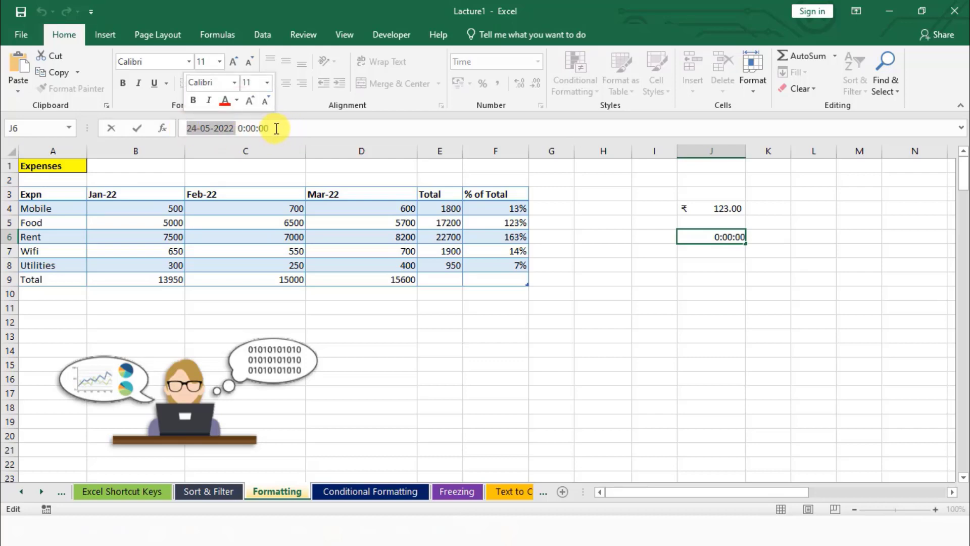
double_click(242, 128)
click(608, 241)
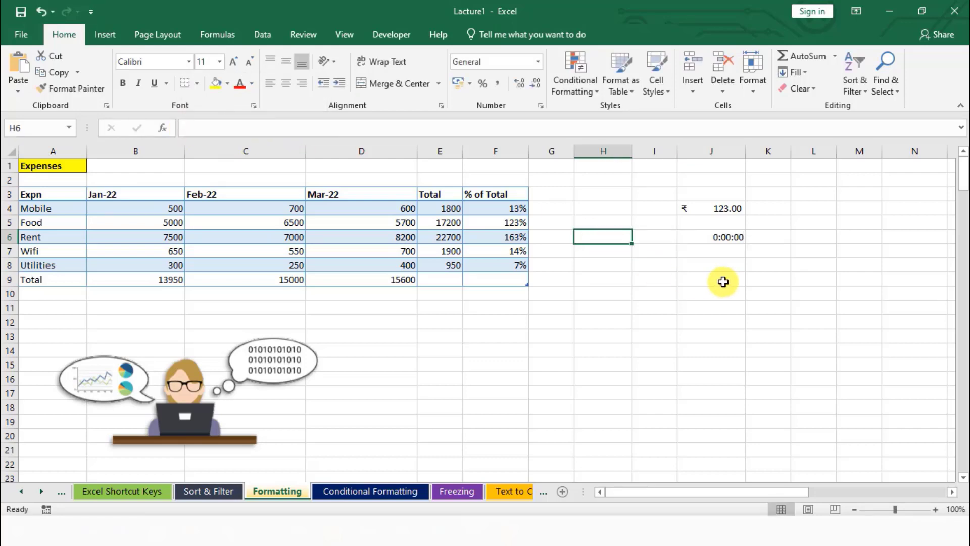
Step: Apply the Short Date format to cell J6
click(714, 241)
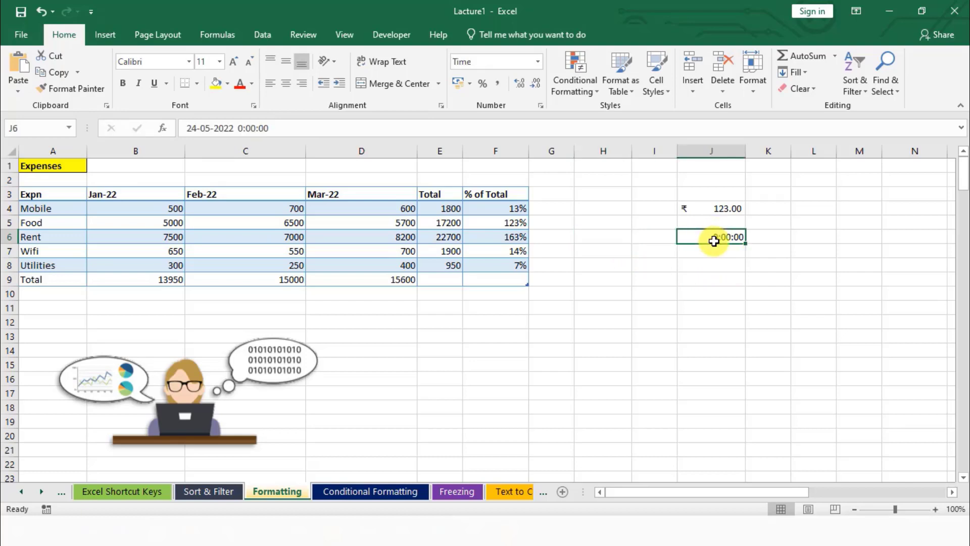
click(538, 62)
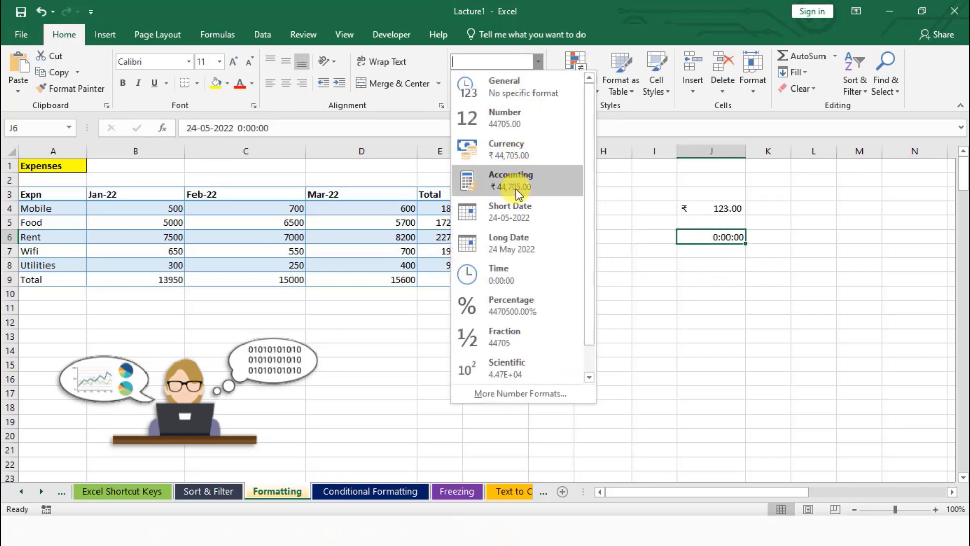
click(522, 221)
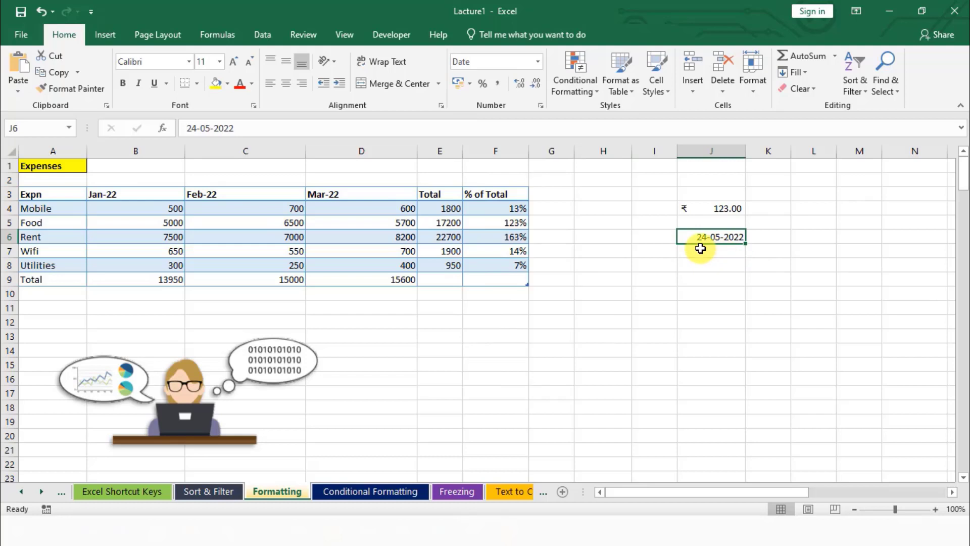
Step: Examine the Percentage format and the other available number formats, using the % of Total values in F4:F9 as samples
click(648, 238)
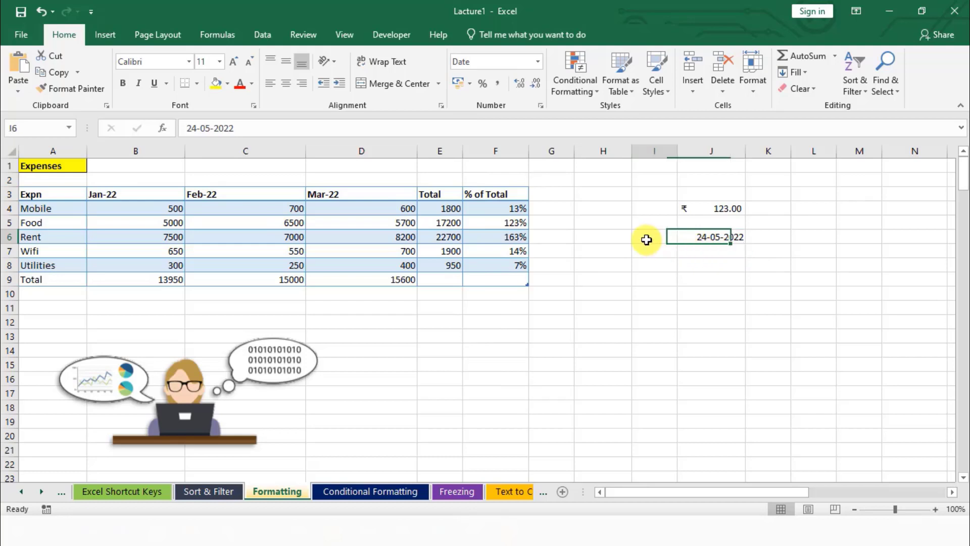
click(537, 62)
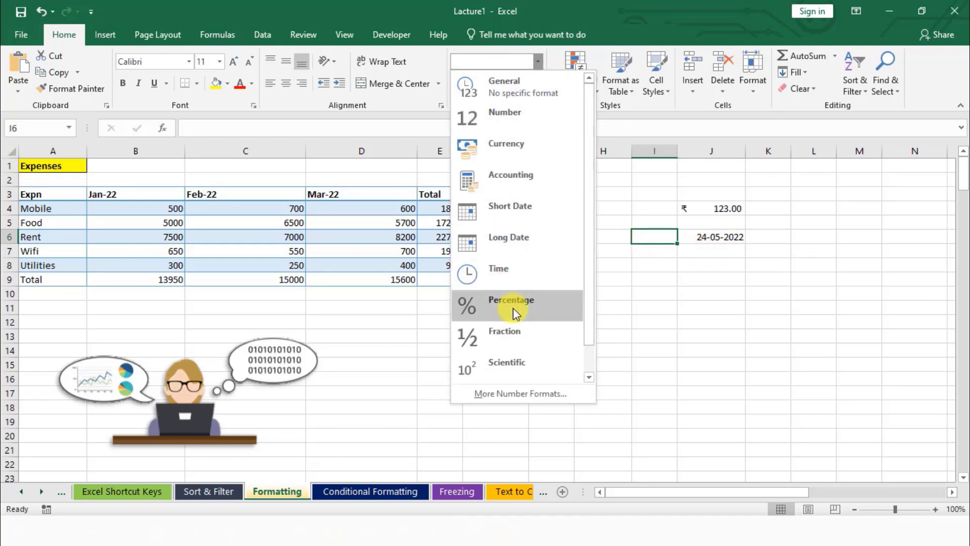
click(729, 289)
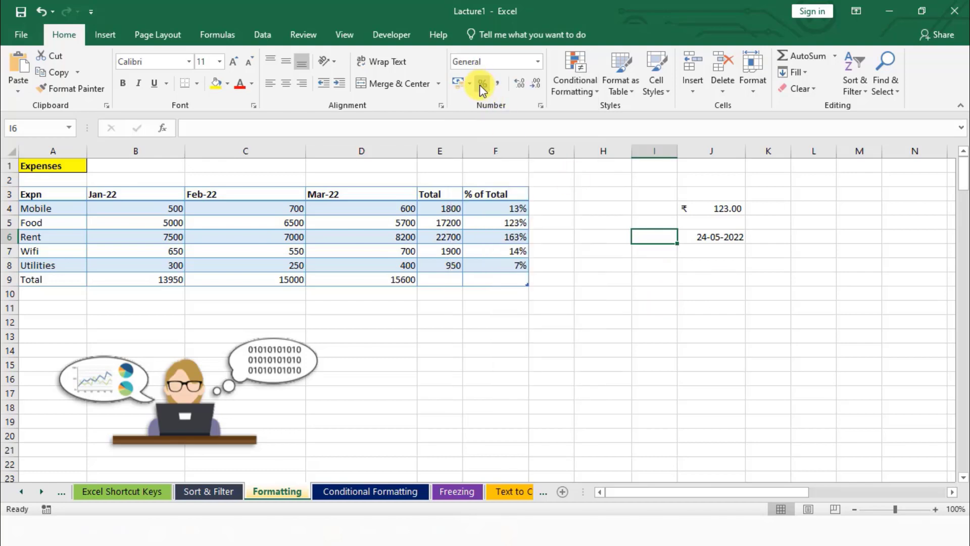
drag(505, 210, 502, 281)
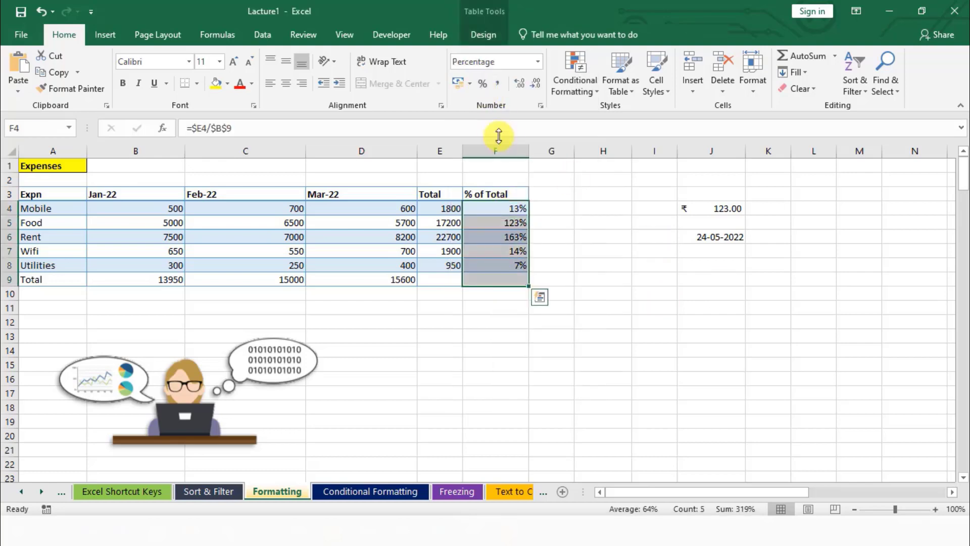
click(537, 62)
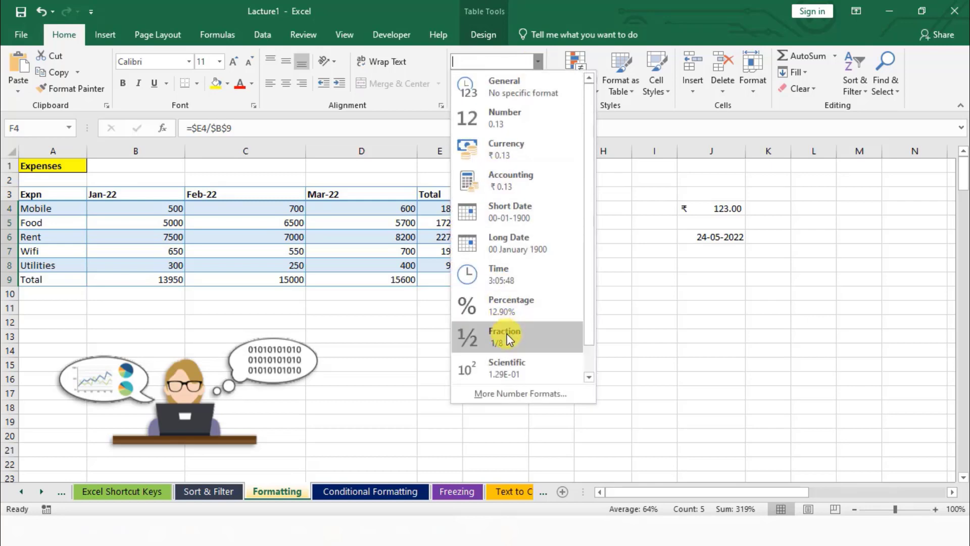
scroll(509, 339, down, 1)
click(694, 258)
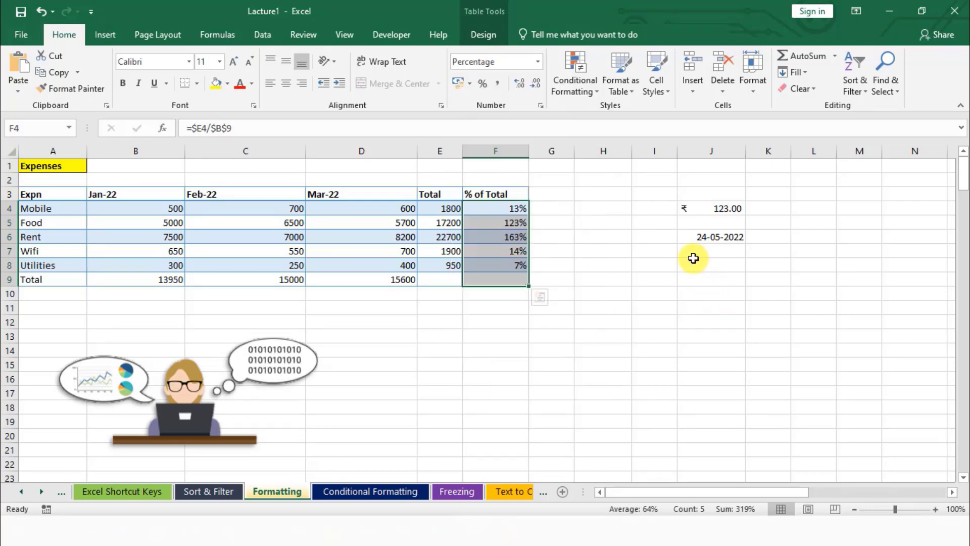
Step: Try entering 5/3 in cell J8 and clear the cell
click(694, 262)
text(5/3)
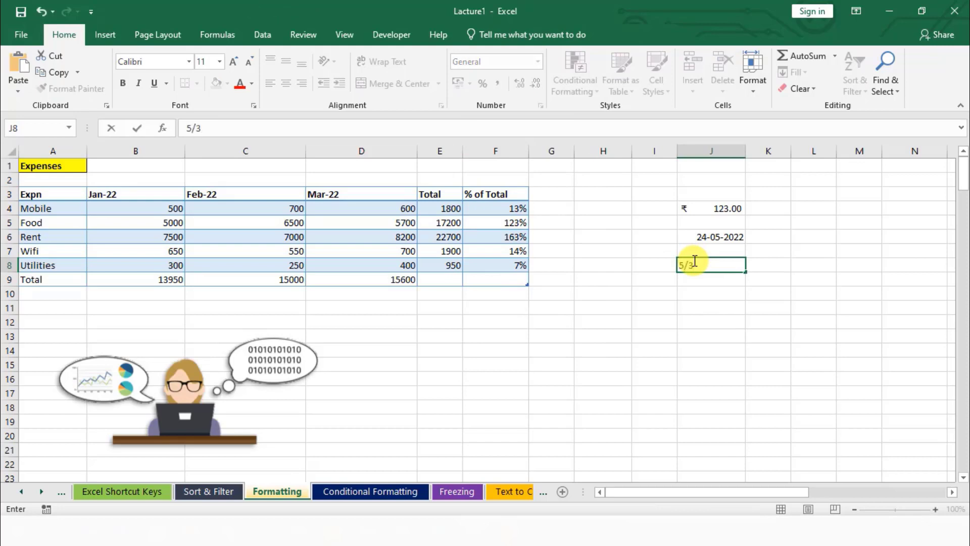
key(Return)
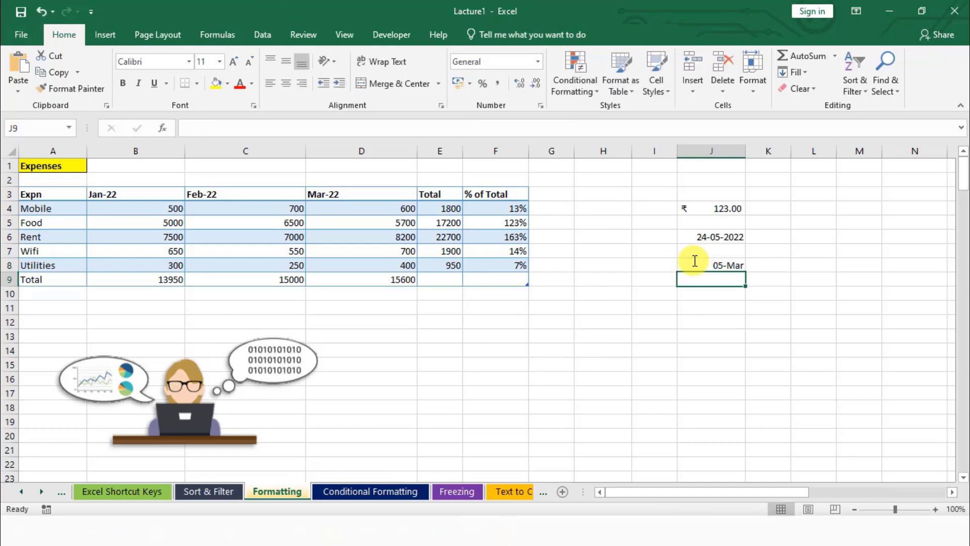
click(706, 264)
key(Delete)
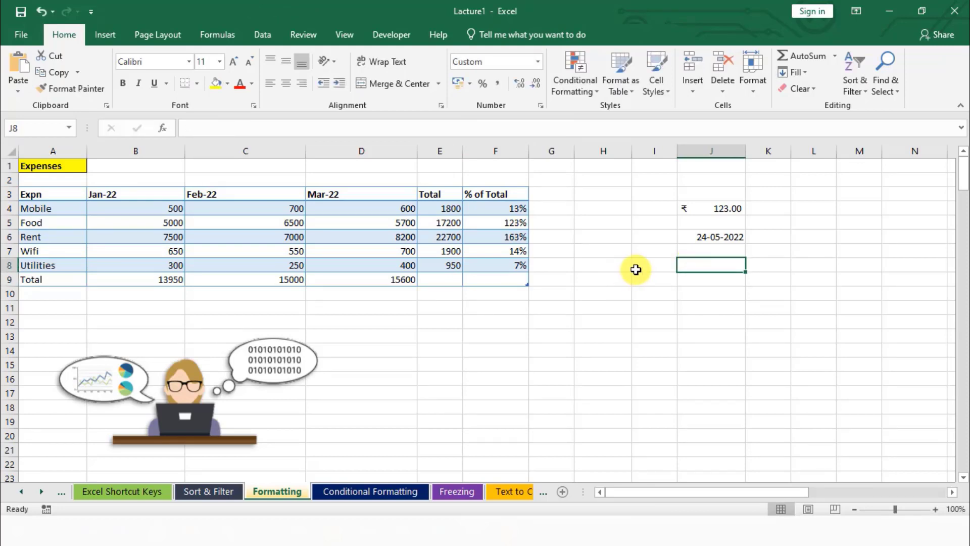
Step: Try entering 123 in the emptied cell J8 and clear it again
click(728, 206)
click(715, 268)
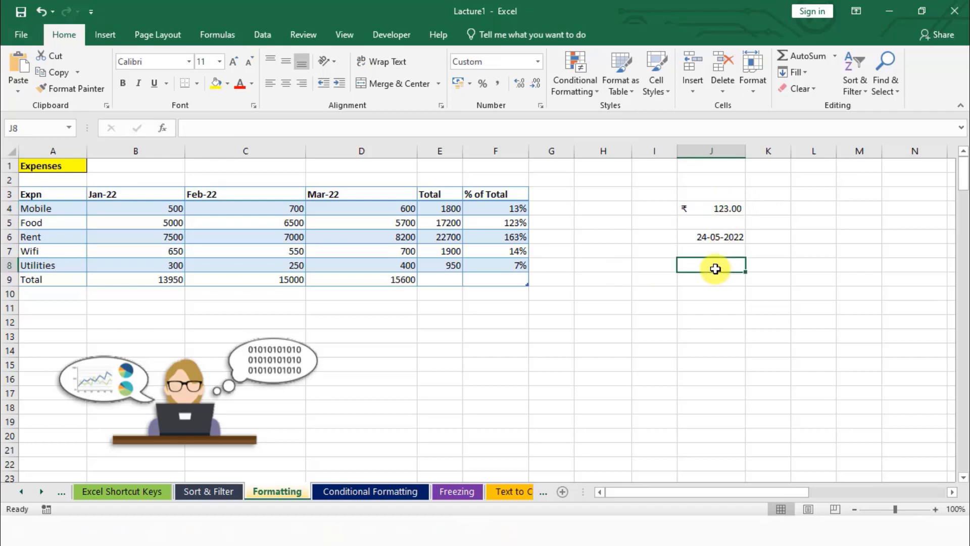
text(123)
key(Return)
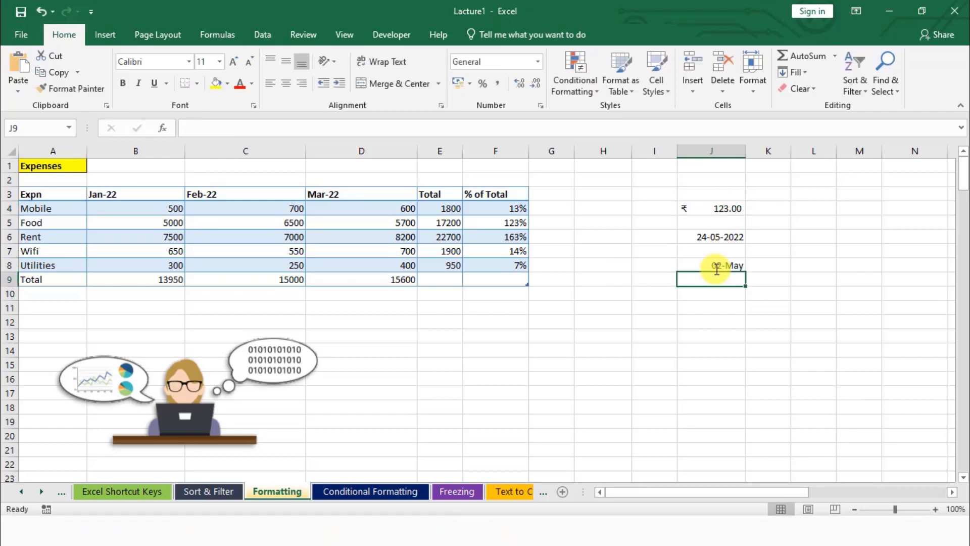
click(714, 268)
key(Delete)
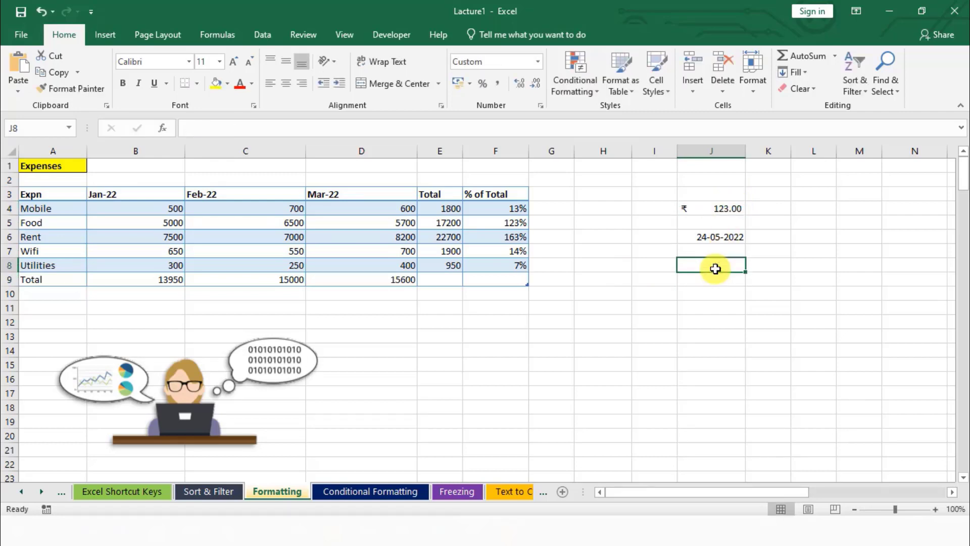
Step: Enter 123 in cell J8 and apply the General number format to it
text(123)
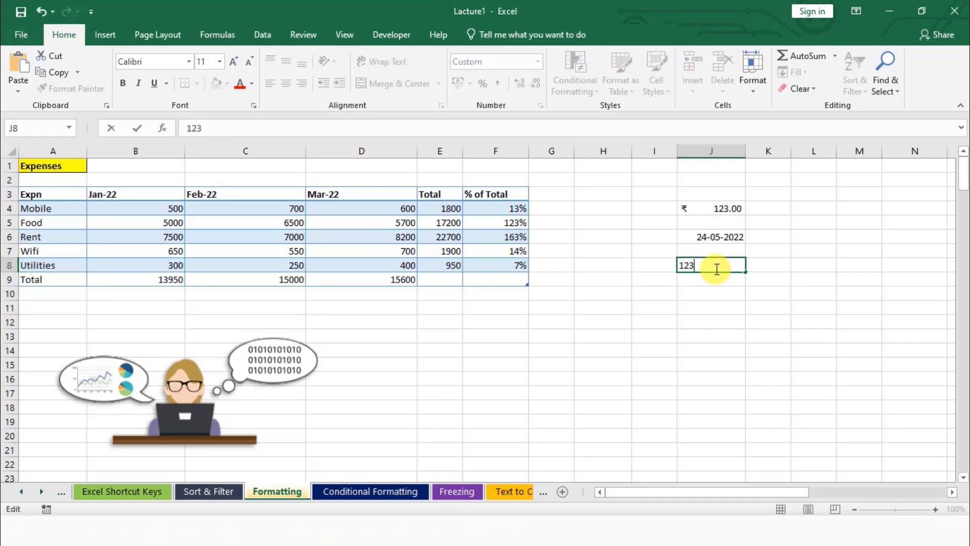
key(Return)
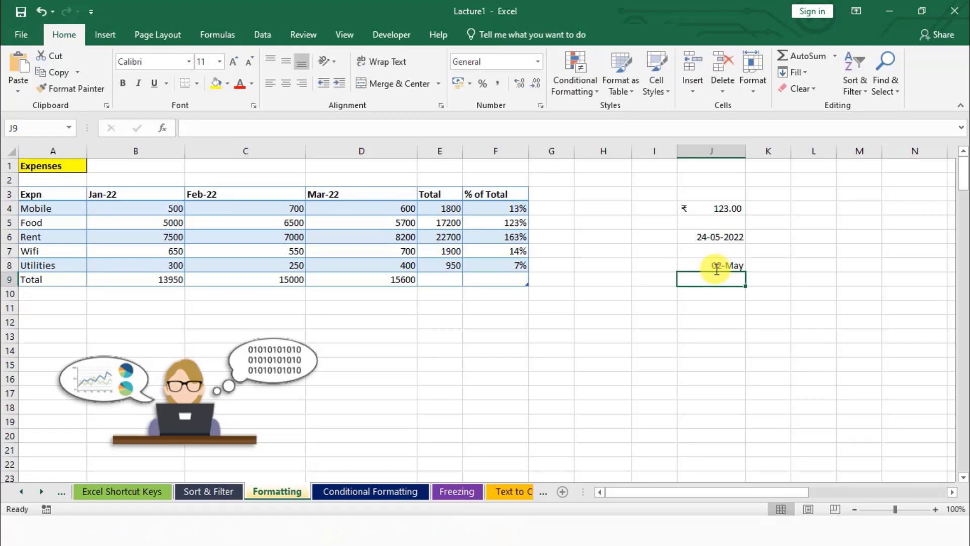
click(717, 269)
click(538, 61)
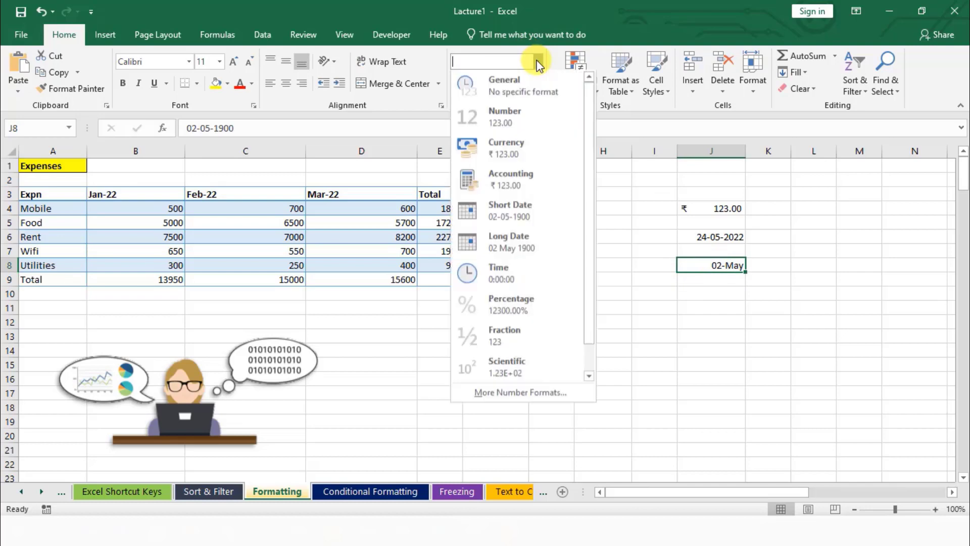
click(504, 93)
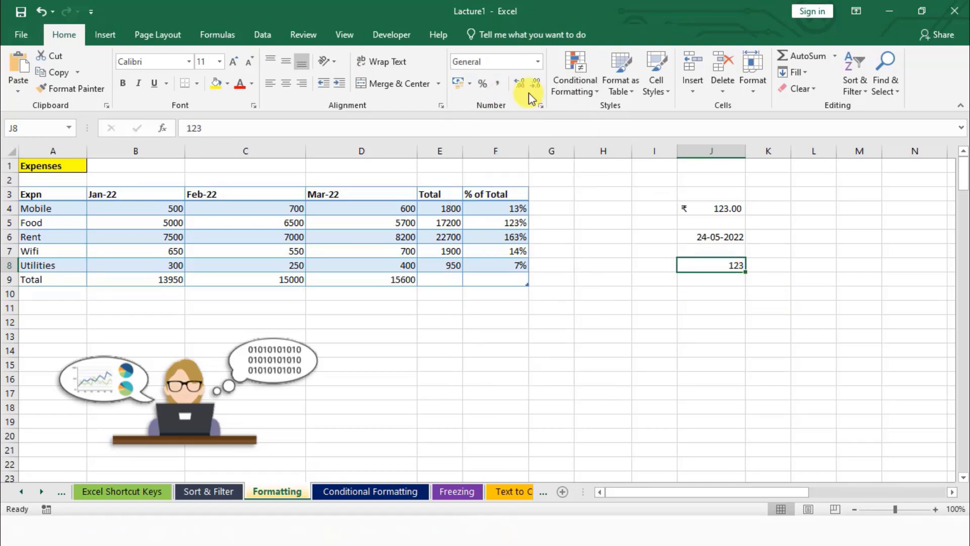
Step: Apply the Fraction number format to the value in cell J8
click(537, 61)
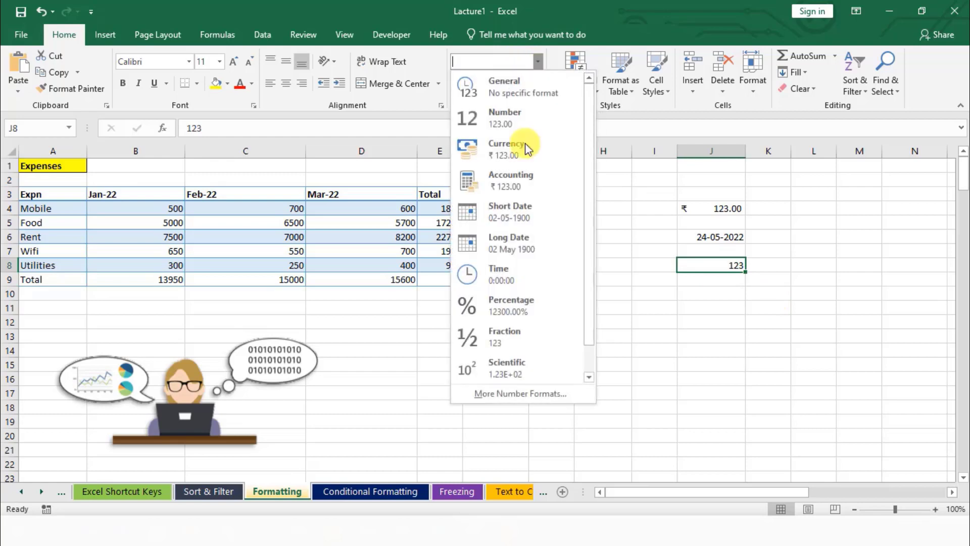
click(500, 341)
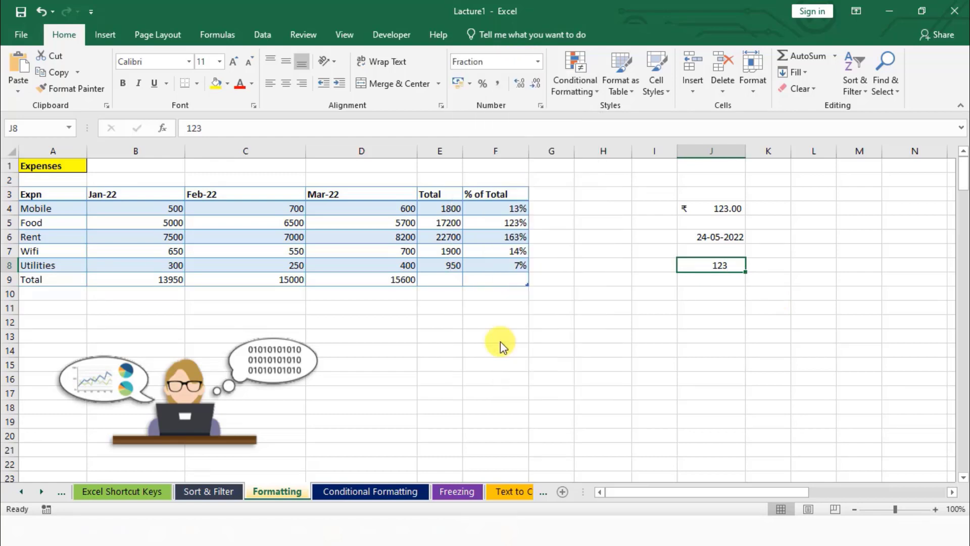
click(731, 276)
click(732, 266)
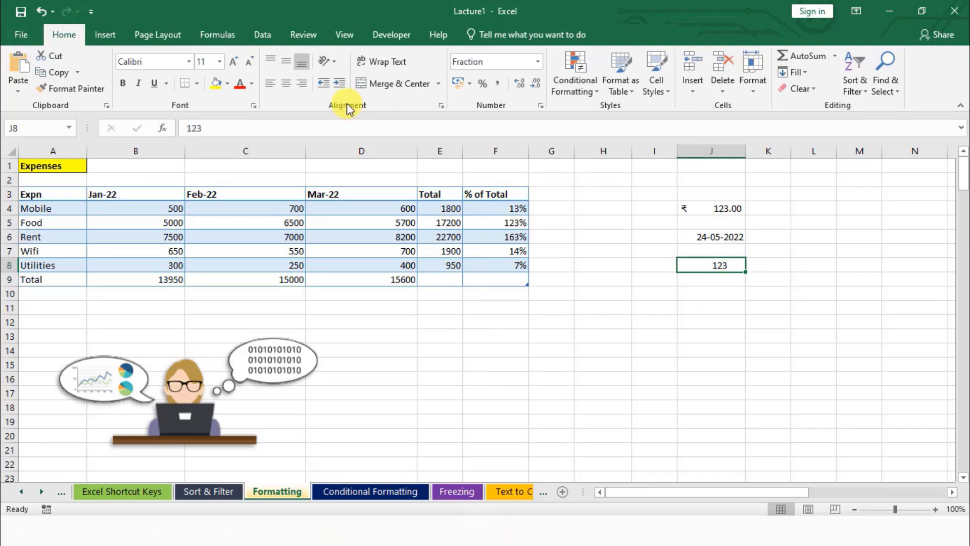
click(538, 61)
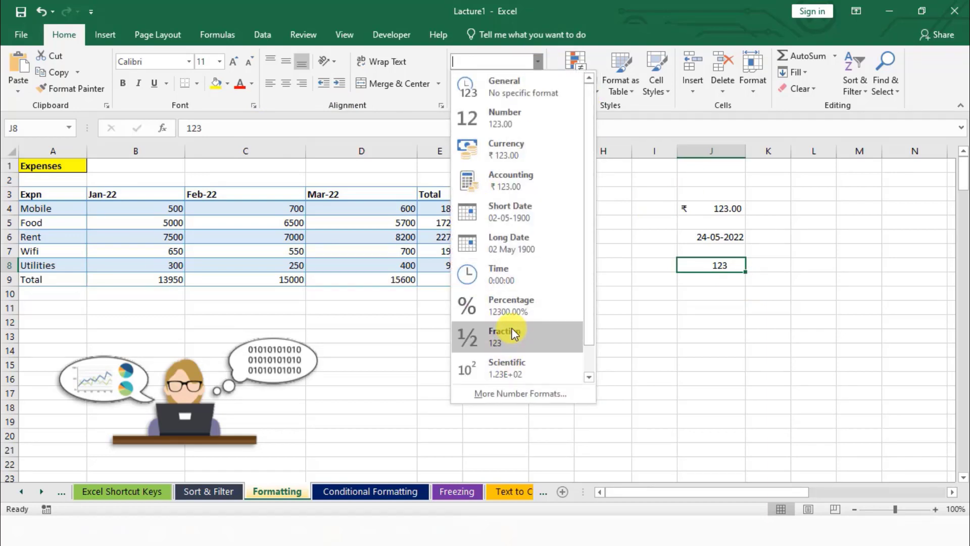
scroll(511, 328, down, 1)
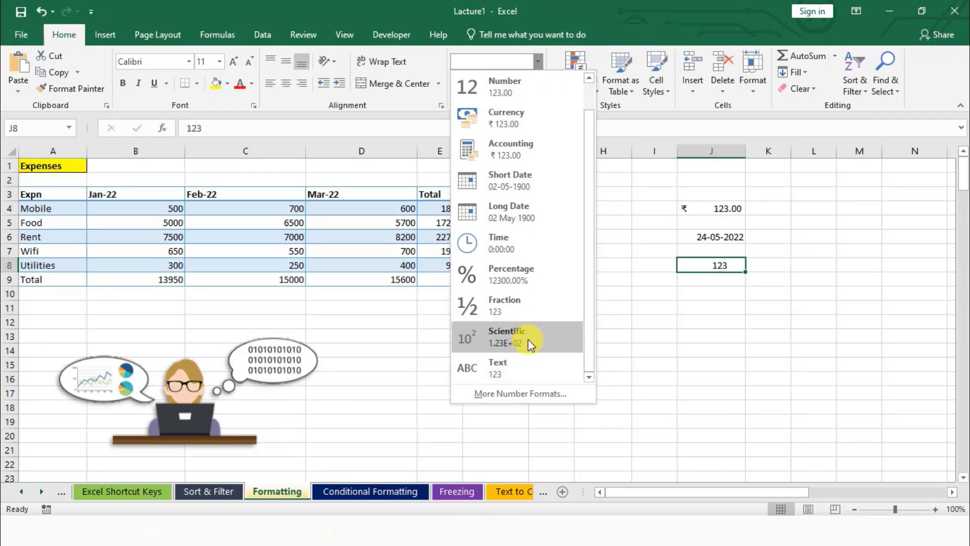
click(696, 290)
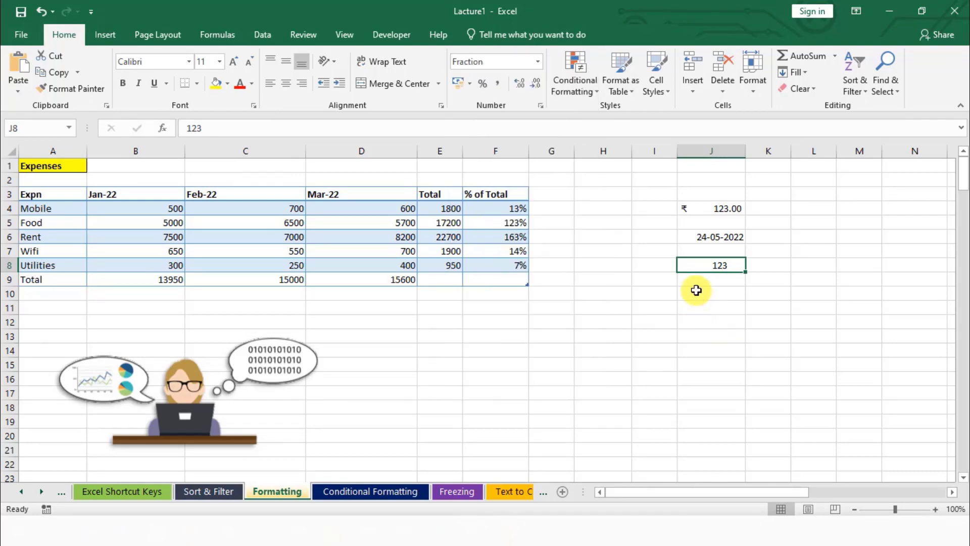
click(696, 290)
text(64+46546515415+)
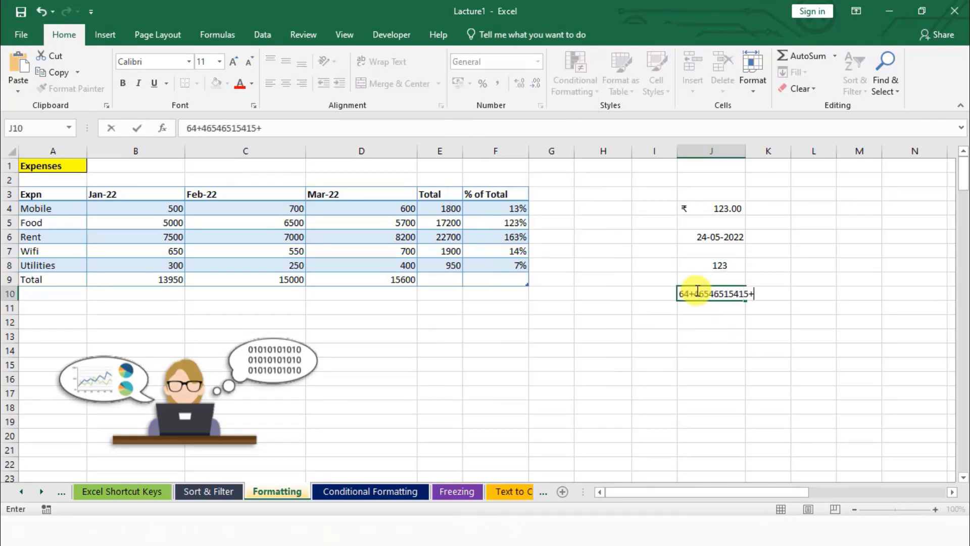
text(410+54+504+54)
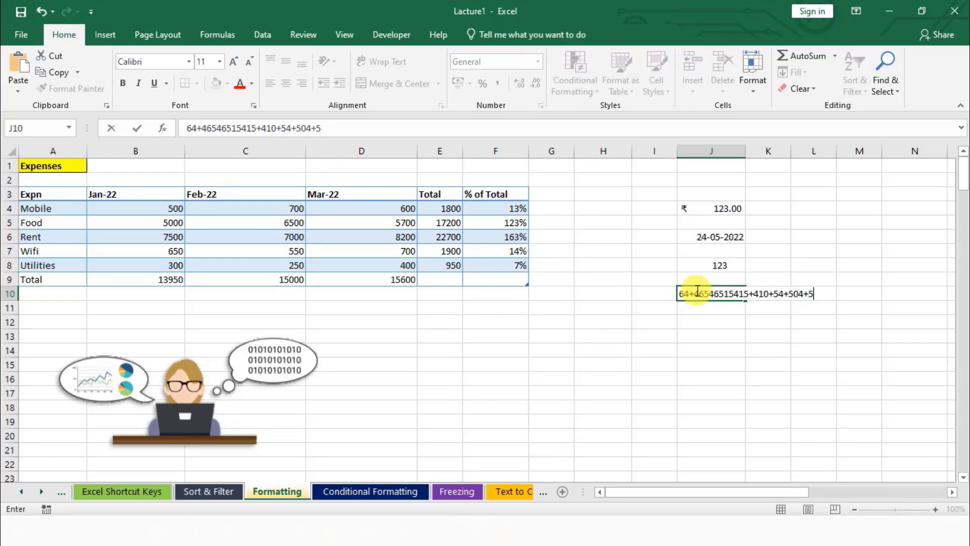
key(BackSpace)
key(BackSpace)
key(BackSpace)
key(BackSpace)
key(BackSpace)
key(BackSpace)
key(BackSpace)
key(BackSpace)
key(BackSpace)
key(BackSpace)
key(BackSpace)
key(BackSpace)
key(BackSpace)
key(BackSpace)
key(BackSpace)
key(BackSpace)
key(BackSpace)
key(BackSpace)
key(BackSpace)
key(BackSpace)
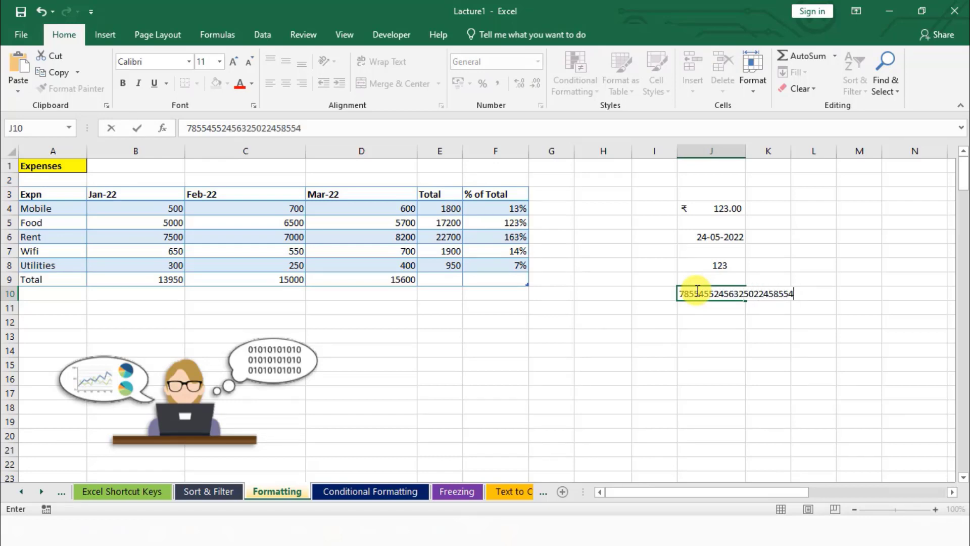
key(Return)
click(696, 345)
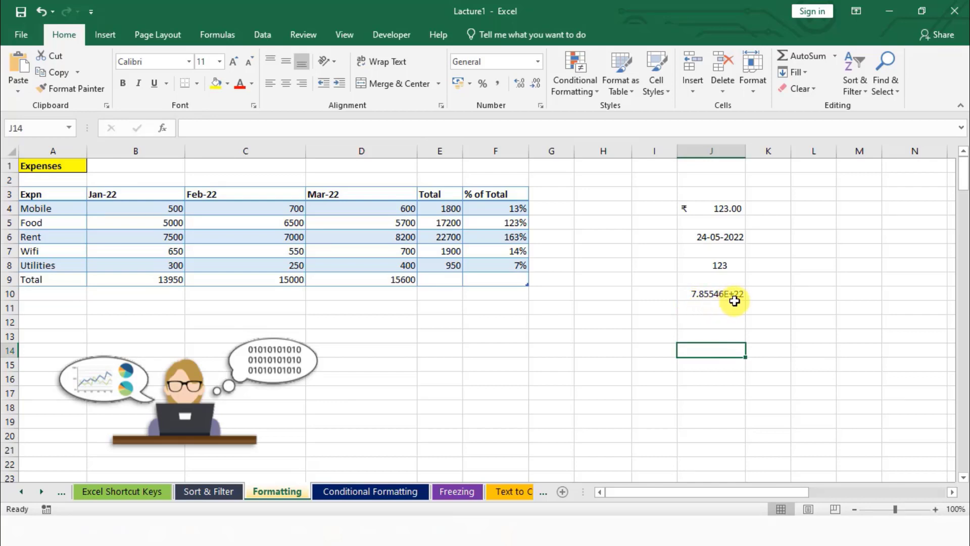
click(537, 63)
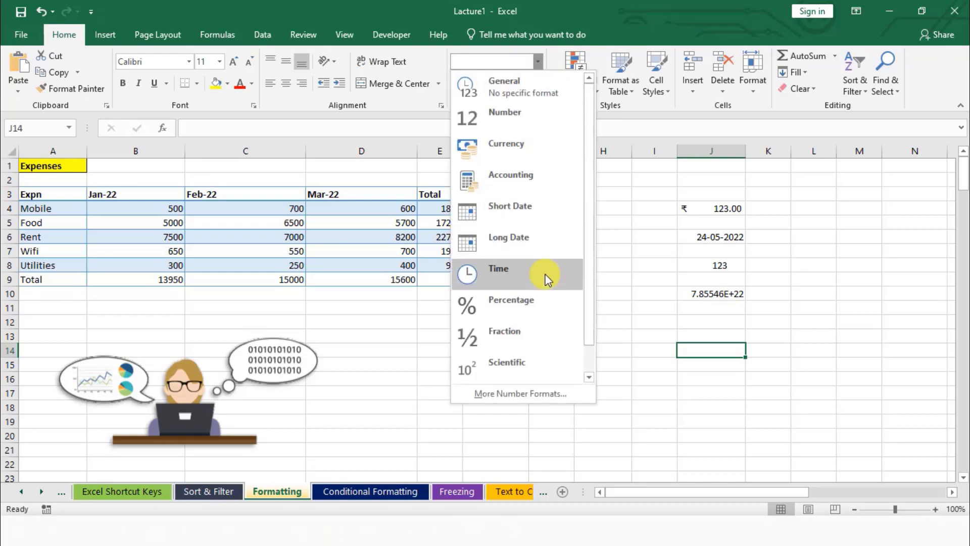
scroll(540, 338, down, 1)
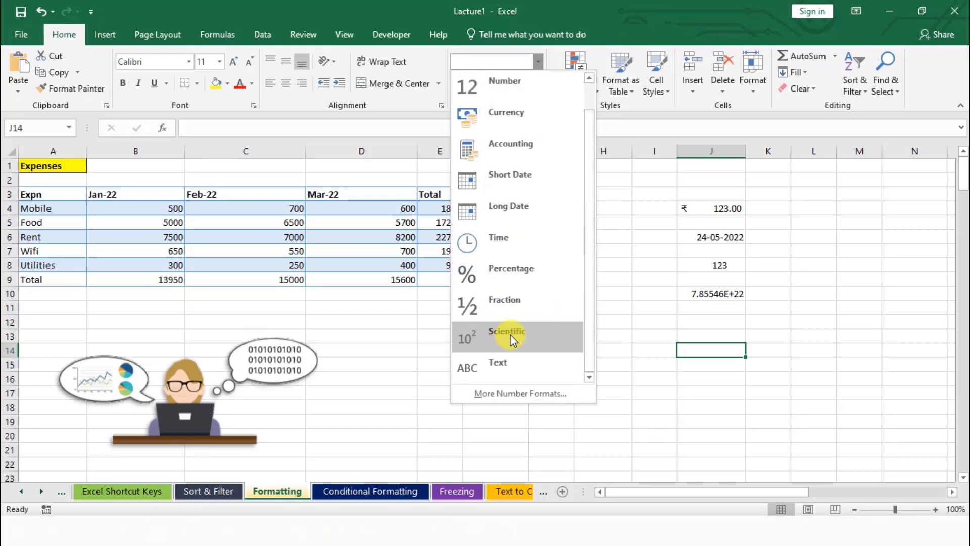
click(714, 291)
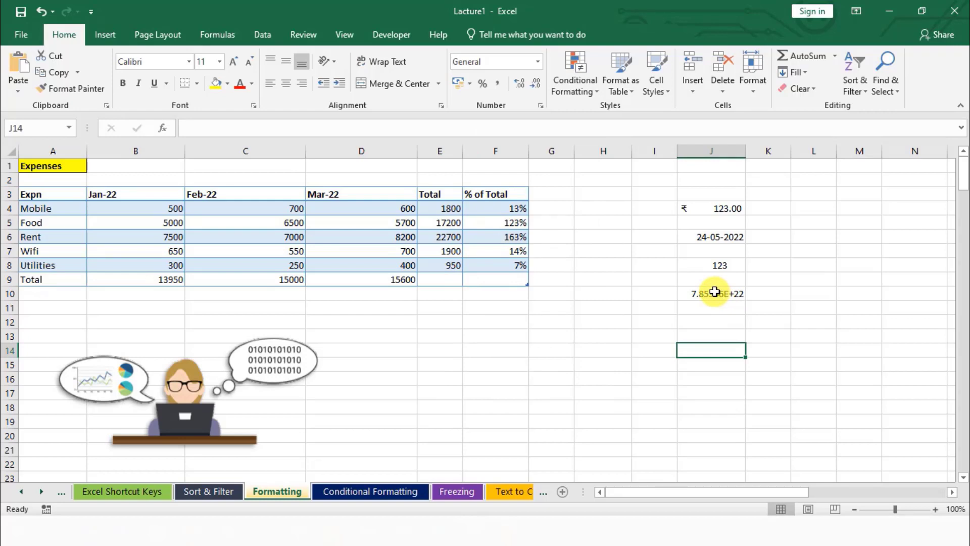
Step: Try the Scientific number format on the long number in cell J10
click(714, 291)
click(537, 61)
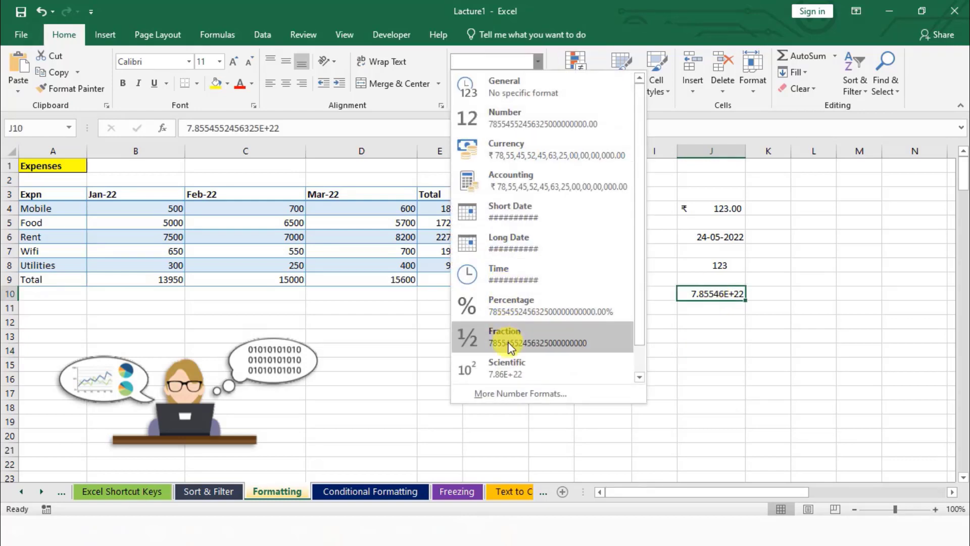
scroll(509, 309, down, 1)
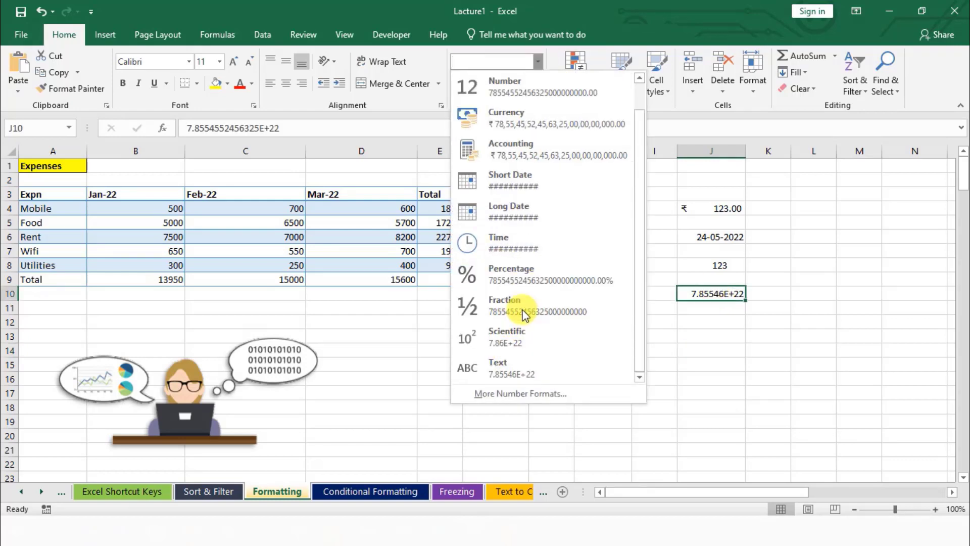
click(526, 341)
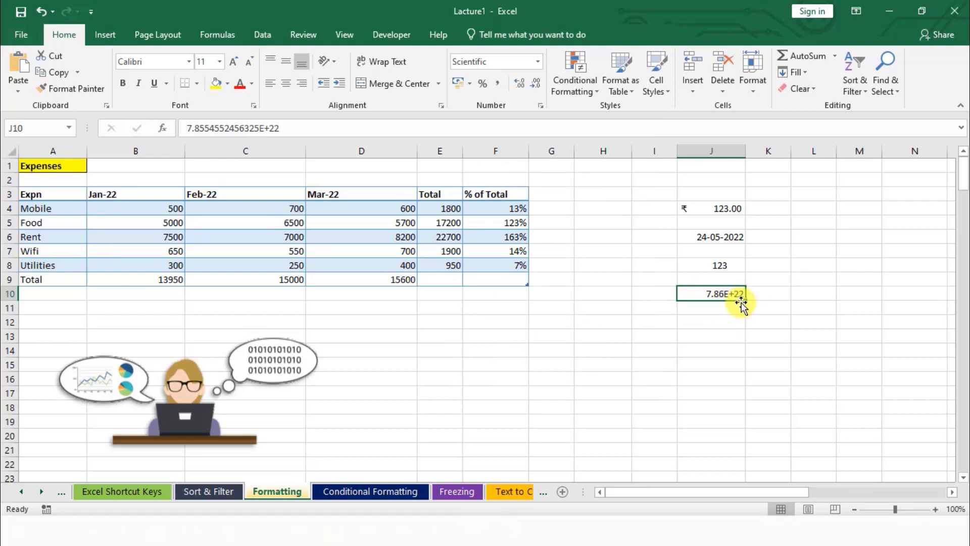
Step: Widen column J slightly and apply the Text format to the long number in cell J10
drag(745, 152, 757, 154)
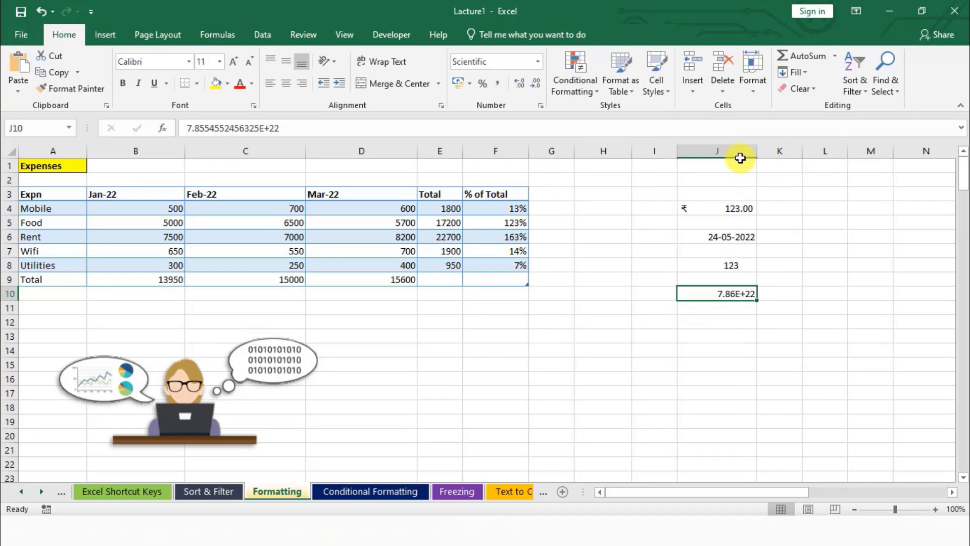
click(539, 61)
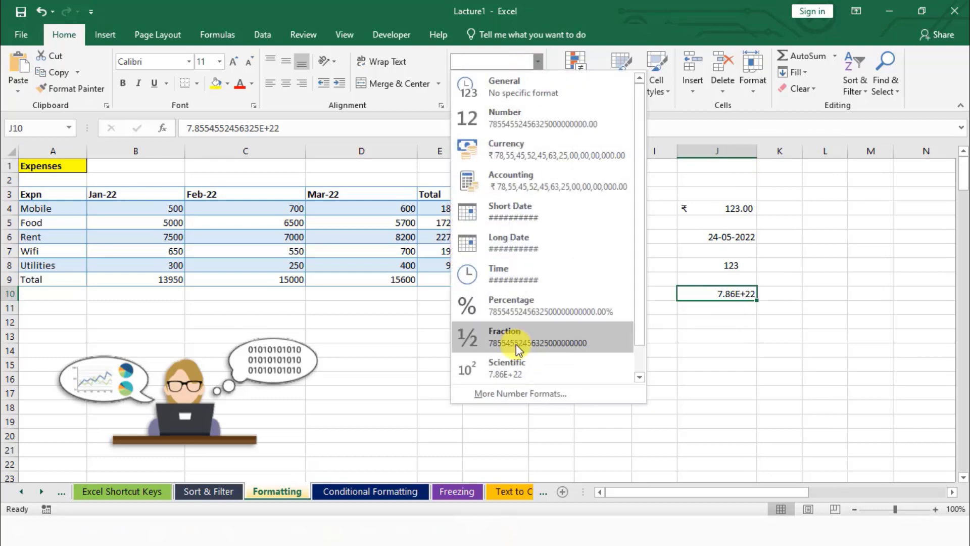
scroll(516, 344, down, 1)
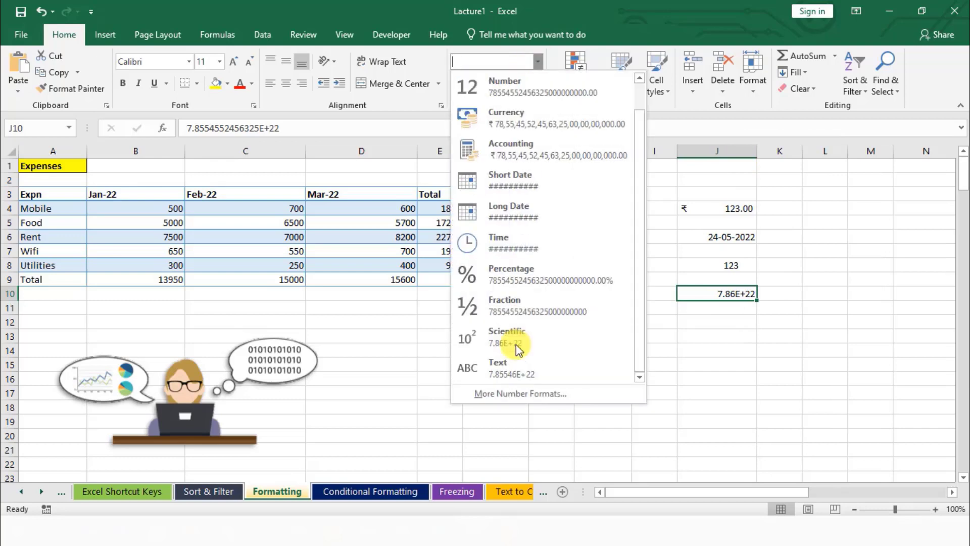
click(532, 368)
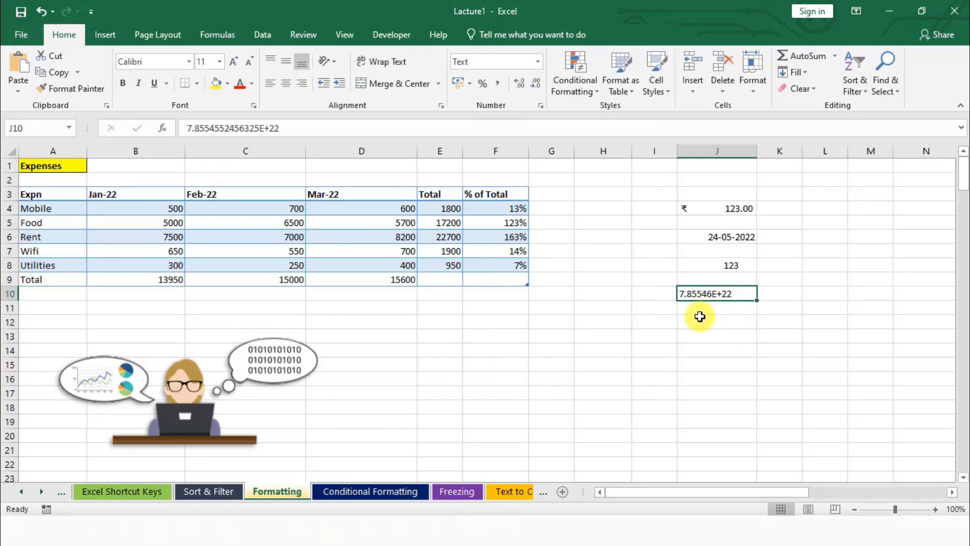
click(699, 319)
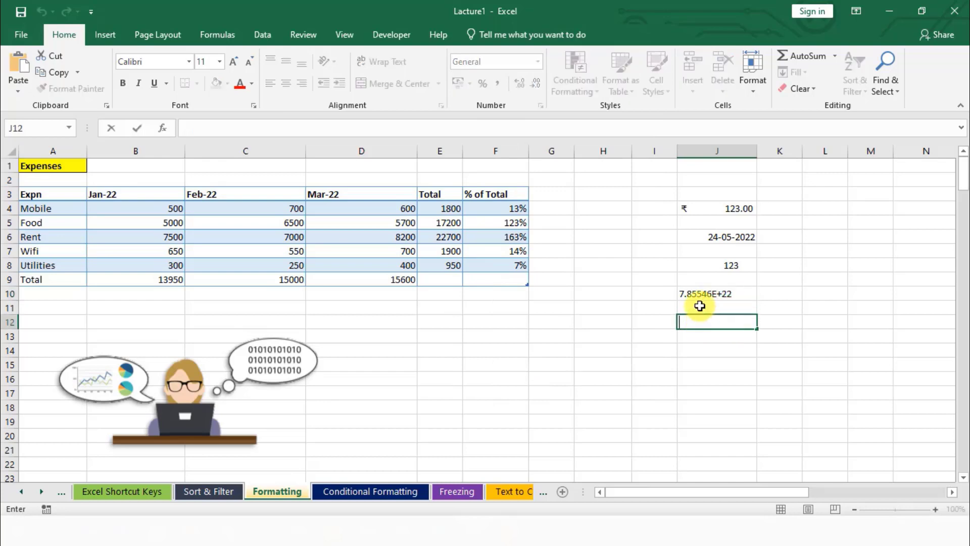
click(699, 296)
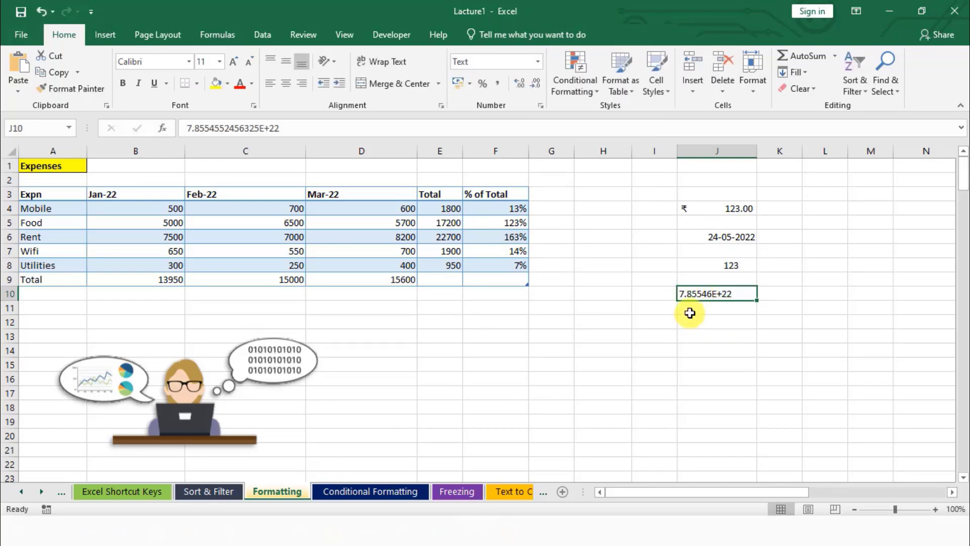